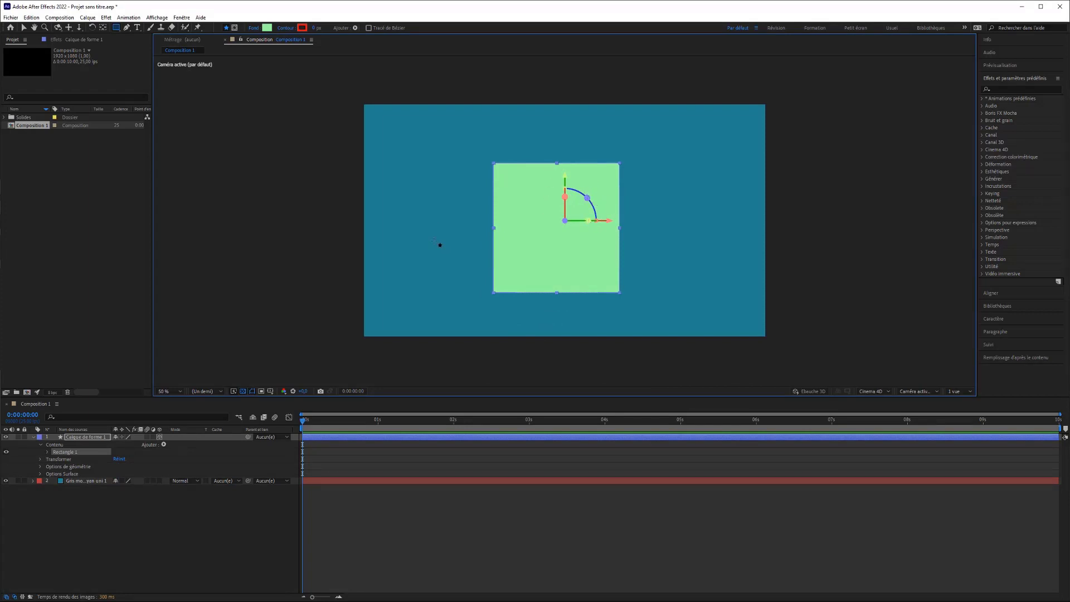
Select the green rectangle's shape layer and rotate it about its vertical Y axis until its face is almost edge-on
left_click(24, 28)
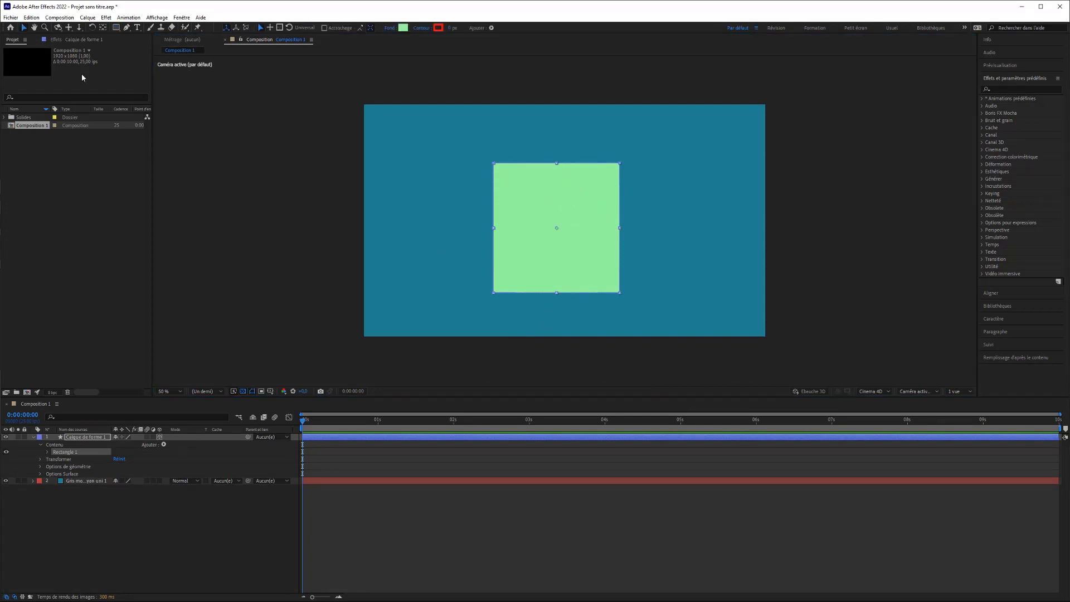
left_click(400, 260)
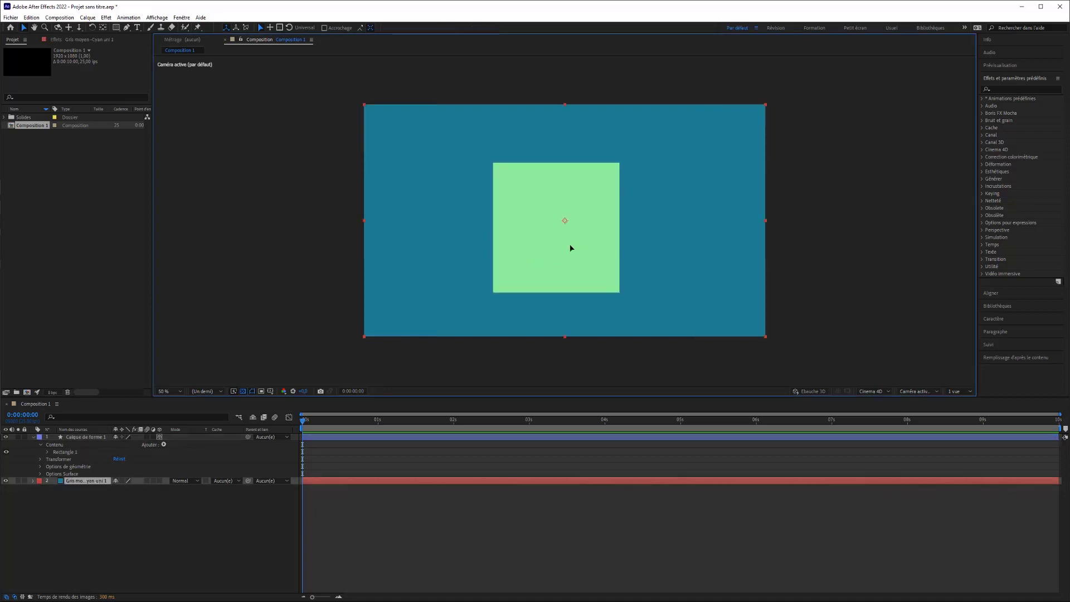
left_click(87, 437)
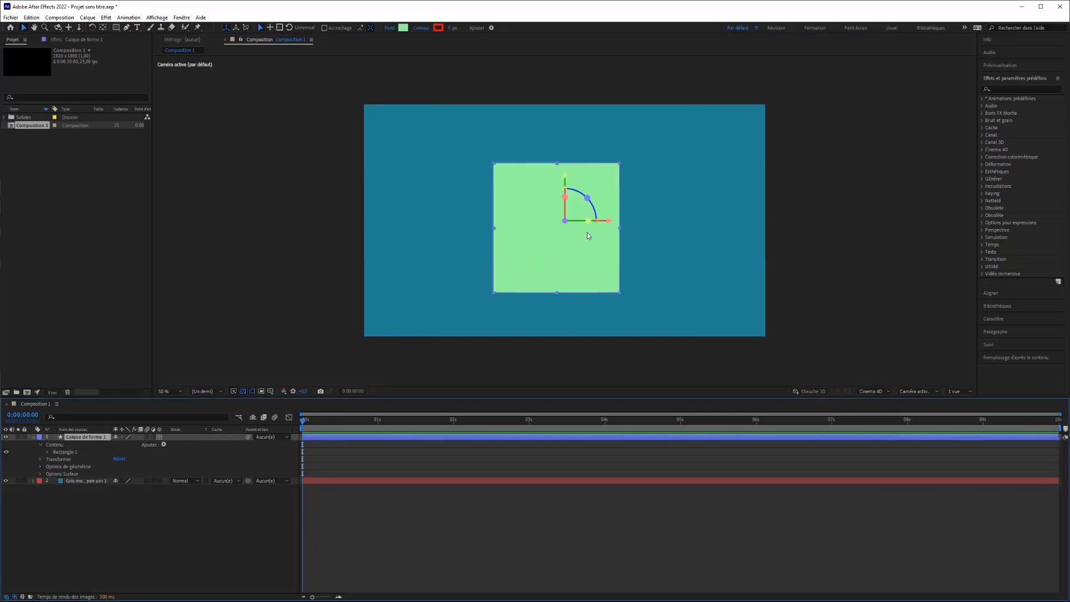
left_click_drag(600, 224, 558, 223)
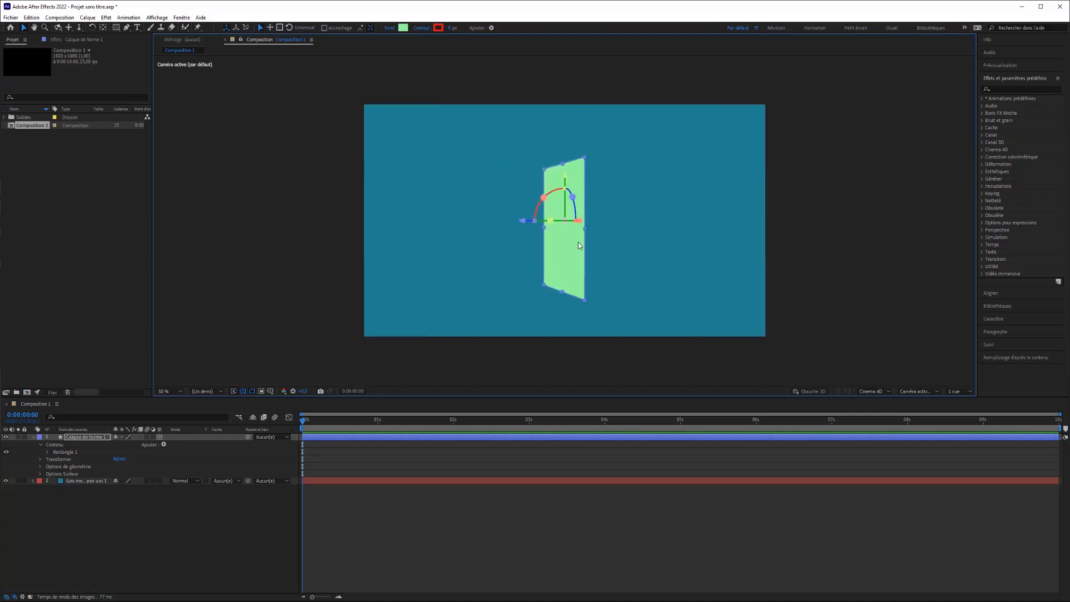
Expand the shape layer's surface and geometry options and set the extrusion depth to about 400
left_click(41, 475)
left_click(40, 474)
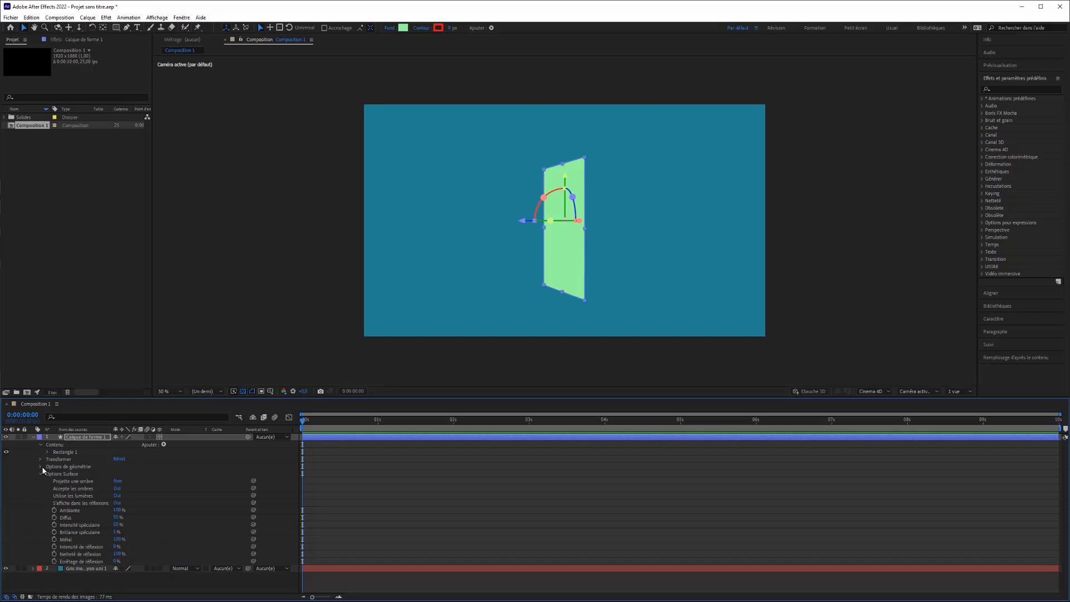
left_click(42, 467)
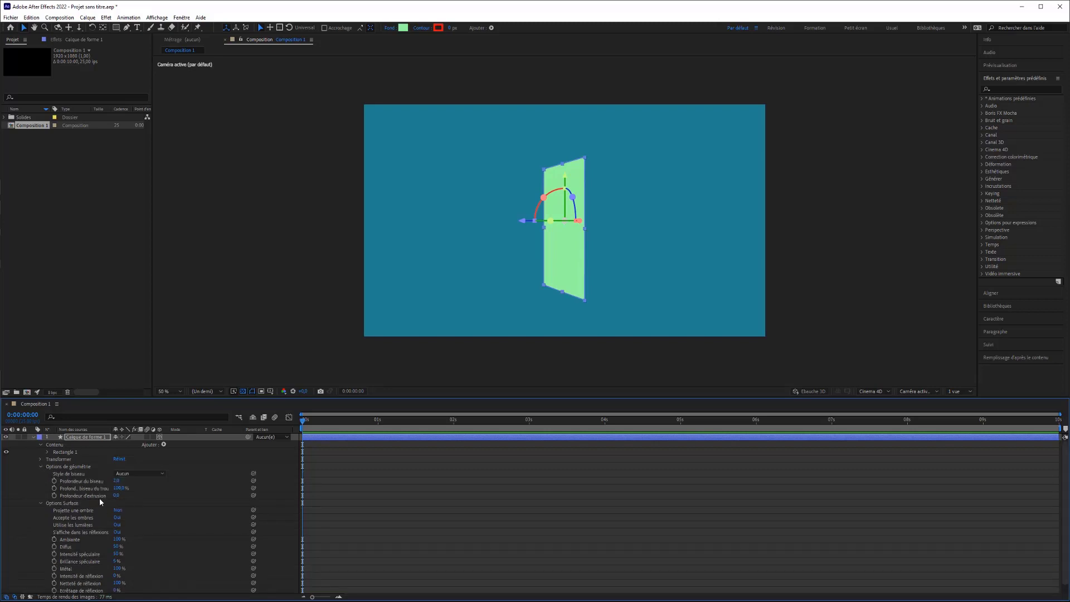
left_click_drag(115, 495, 297, 495)
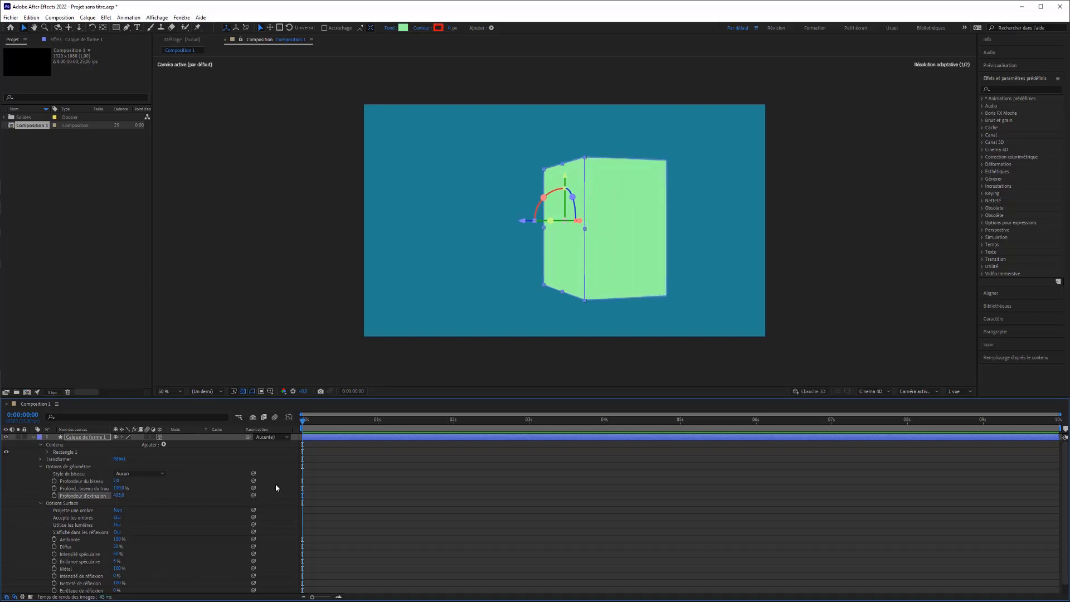
Move the extruded box left along its Z axis and keep its shape layer selected
left_click_drag(523, 223, 455, 222)
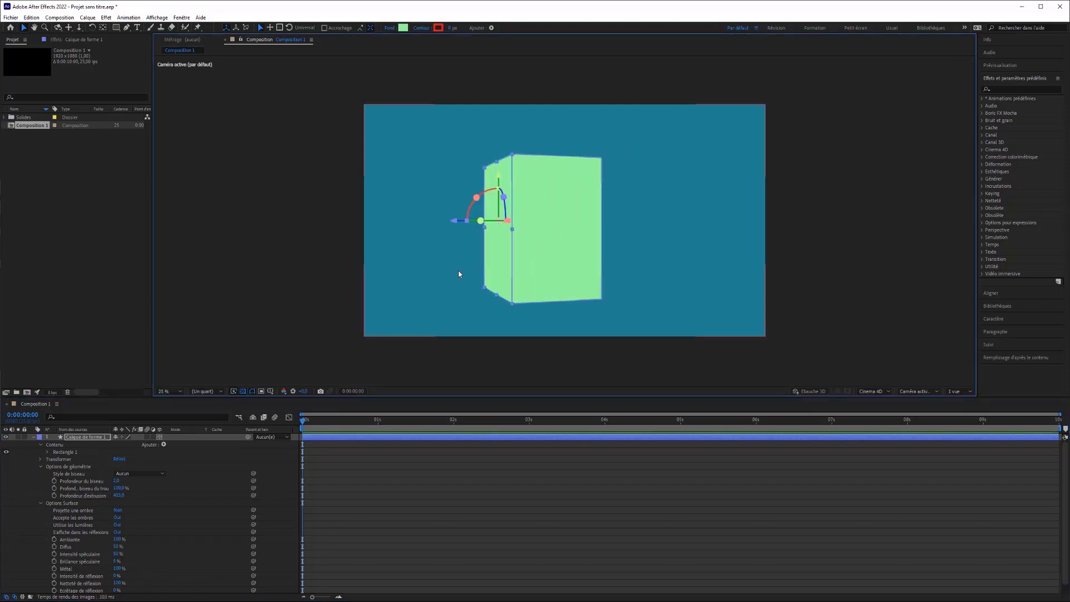
scroll(458, 271, "down", 2)
scroll(458, 270, "up", 2)
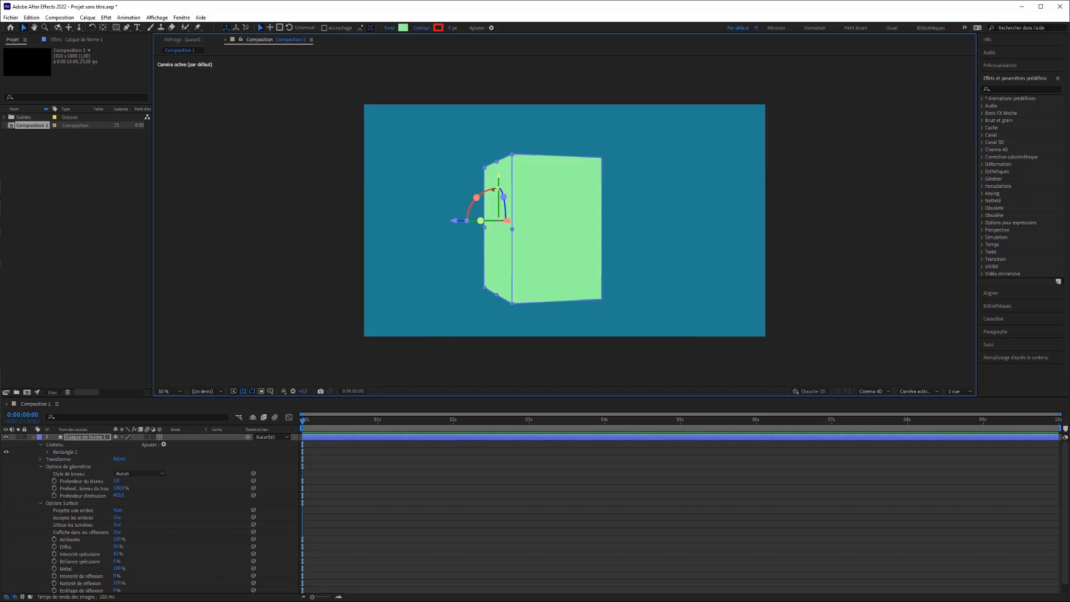
left_click(297, 250)
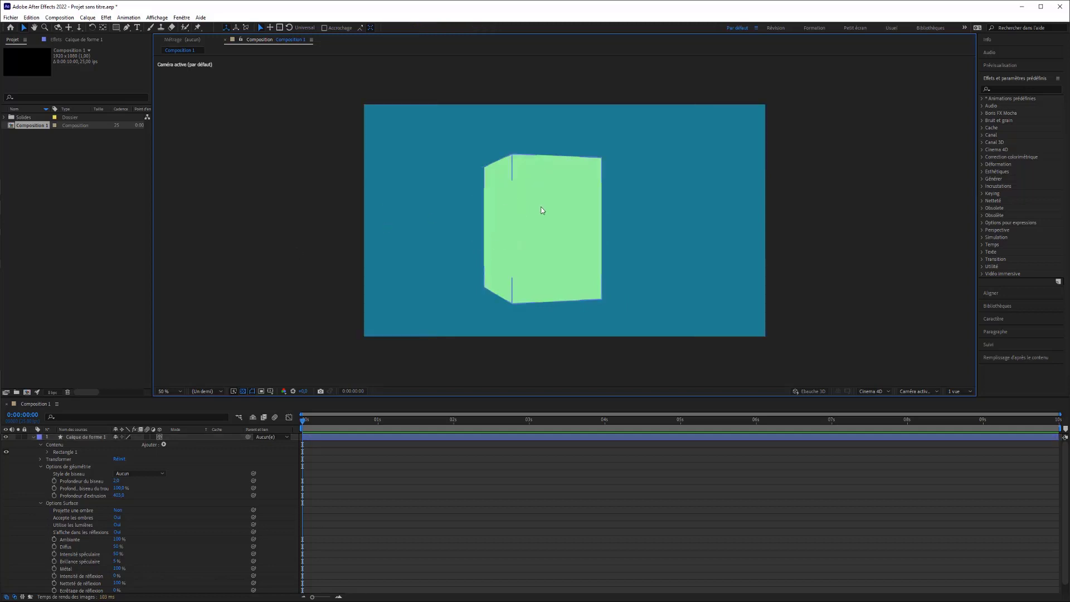
left_click(529, 188)
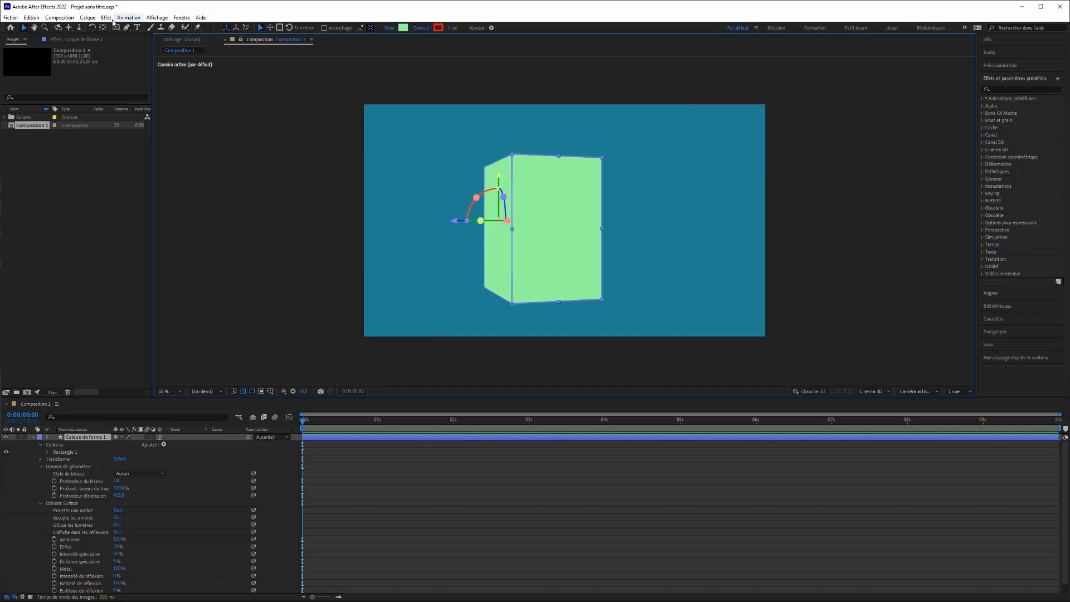
Add a spot light (Concentrée) with 100% intensity, a 90° cone angle, no falloff and shadow casting enabled
left_click(88, 17)
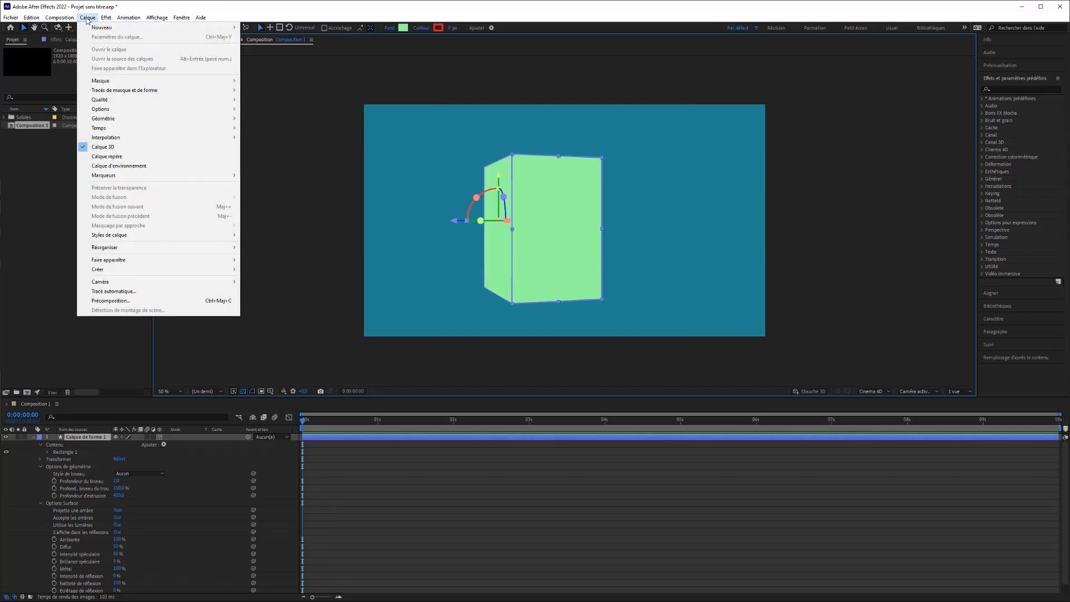
mouse_move(93, 28)
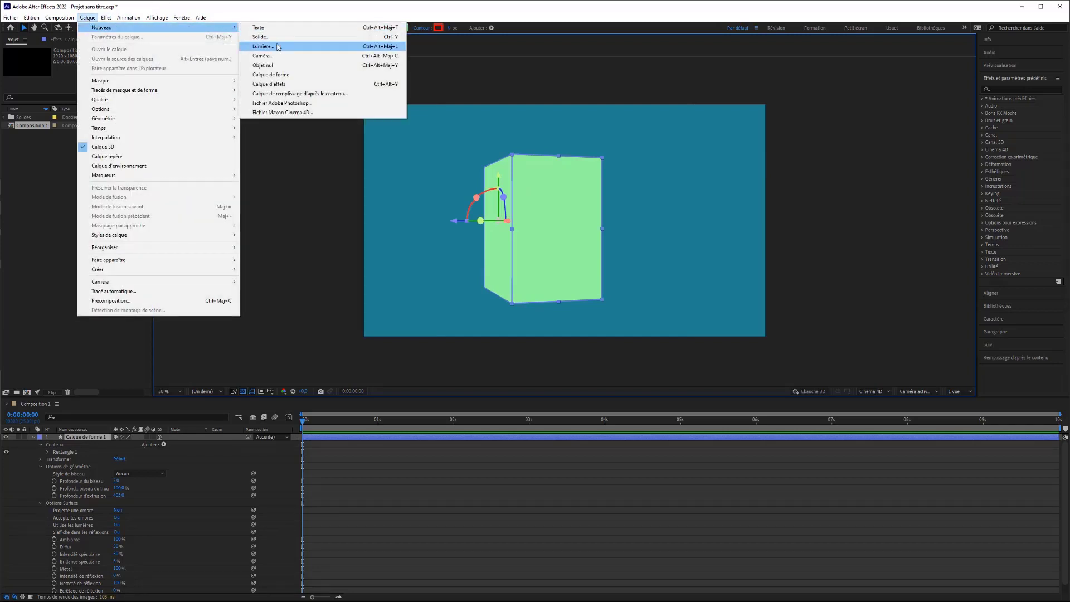
left_click(388, 47)
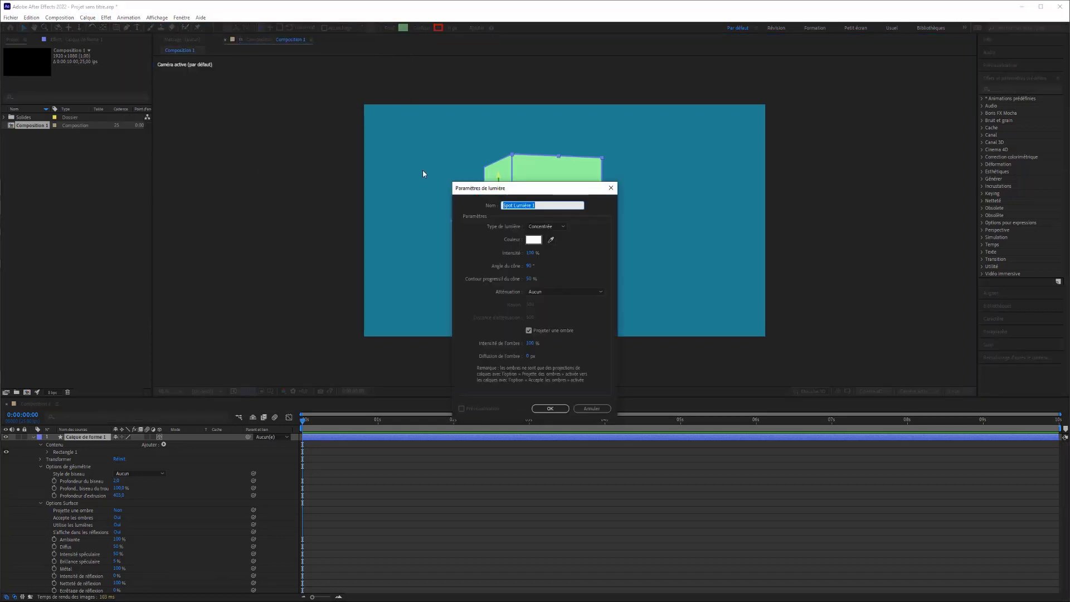
left_click_drag(520, 185, 219, 107)
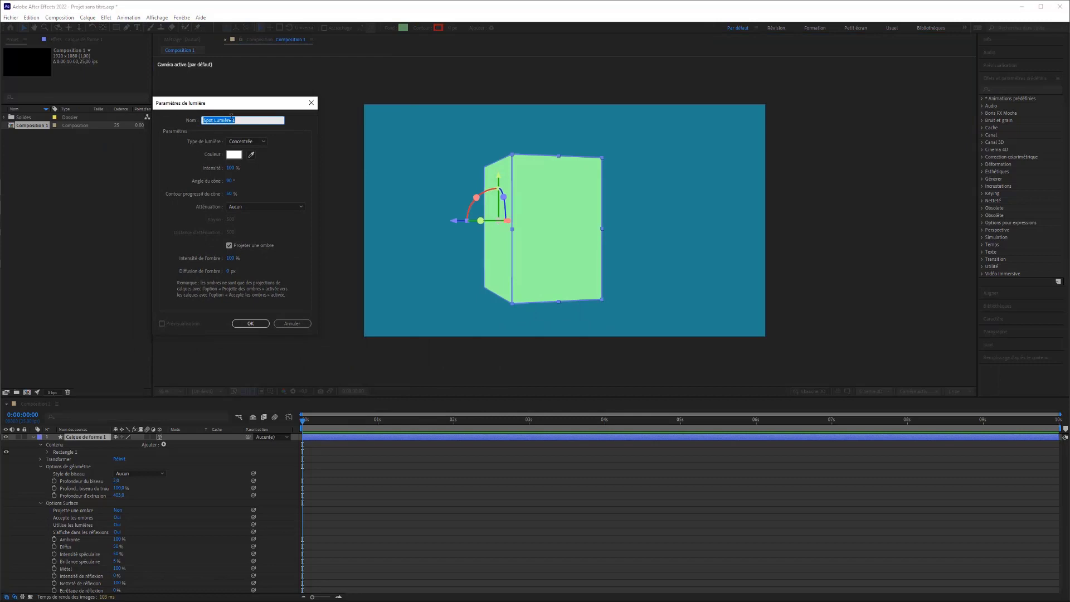
left_click(251, 144)
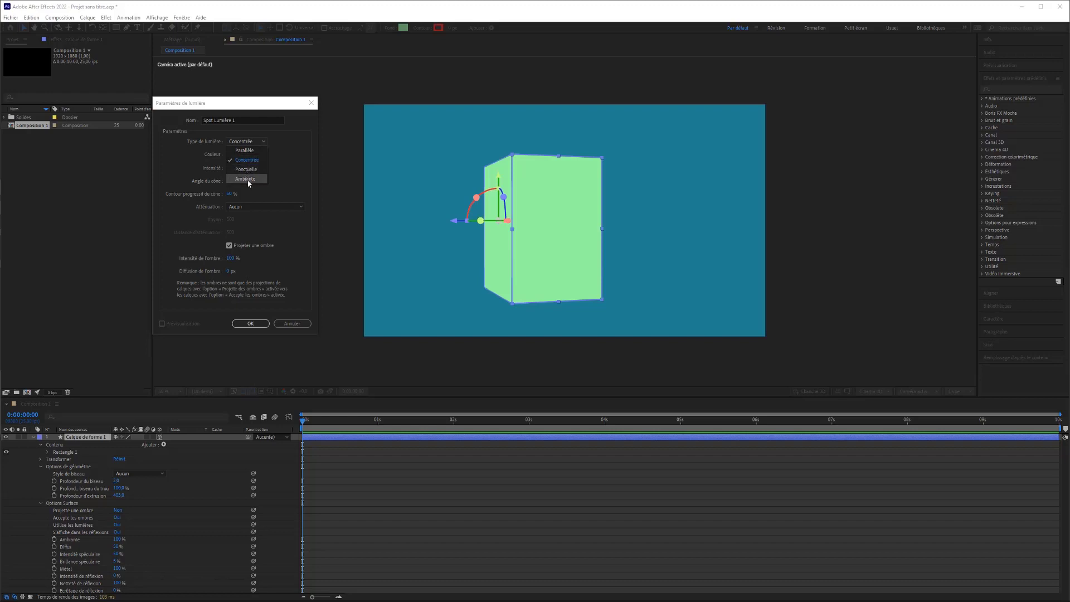
left_click(290, 170)
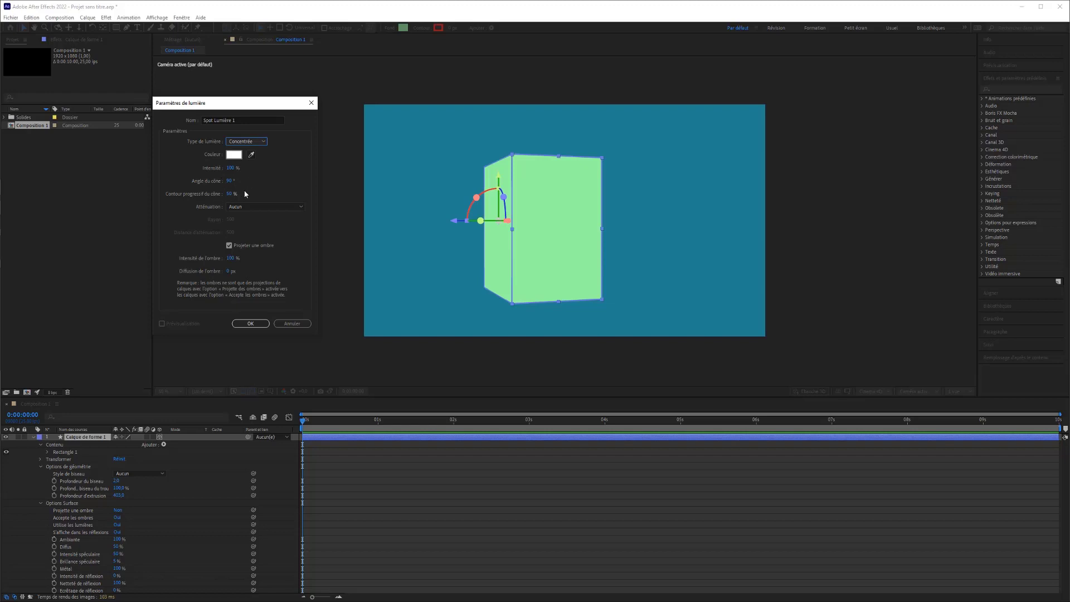
left_click(259, 208)
left_click(253, 219)
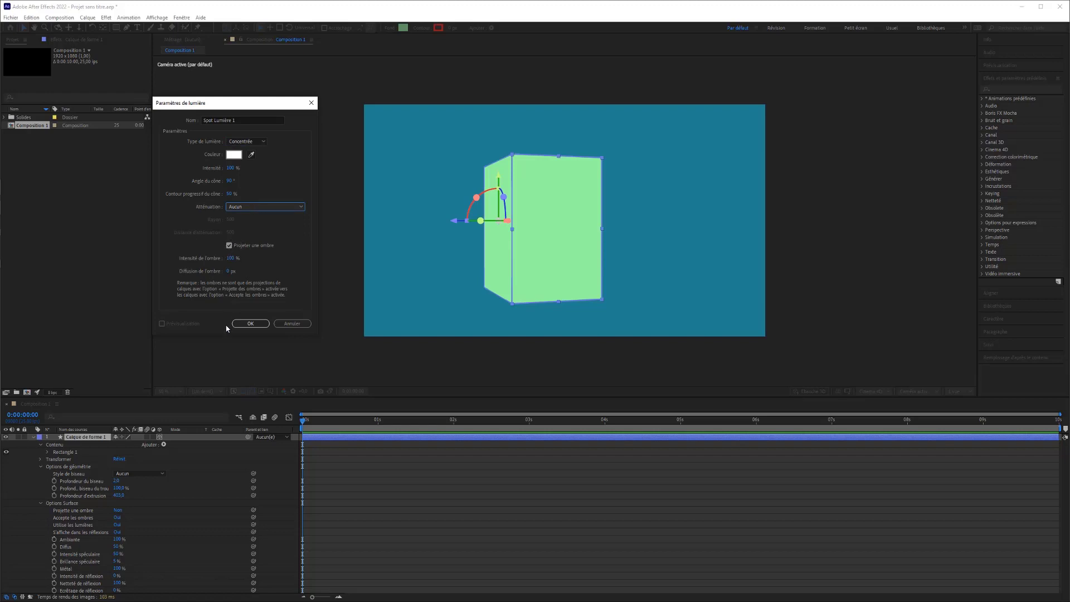
left_click(249, 323)
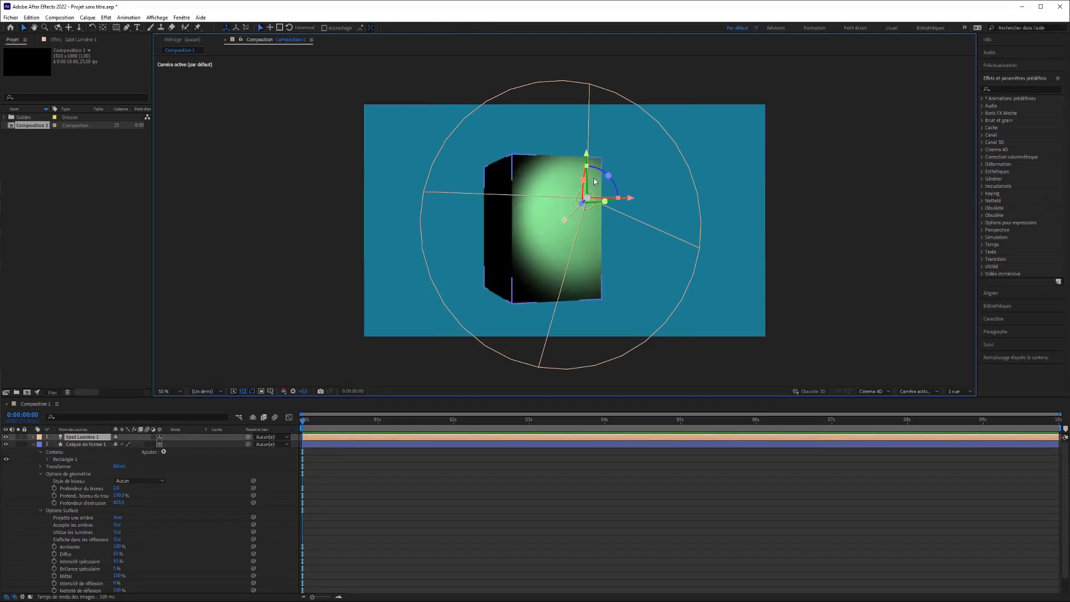
Move the spot light slightly up and left, rotate it clockwise about its Z axis, and undo the accidental background shift
mouse_move(588, 197)
left_mouse_down()
mouse_move(605, 192)
mouse_move(421, 193)
mouse_move(571, 188)
left_mouse_up()
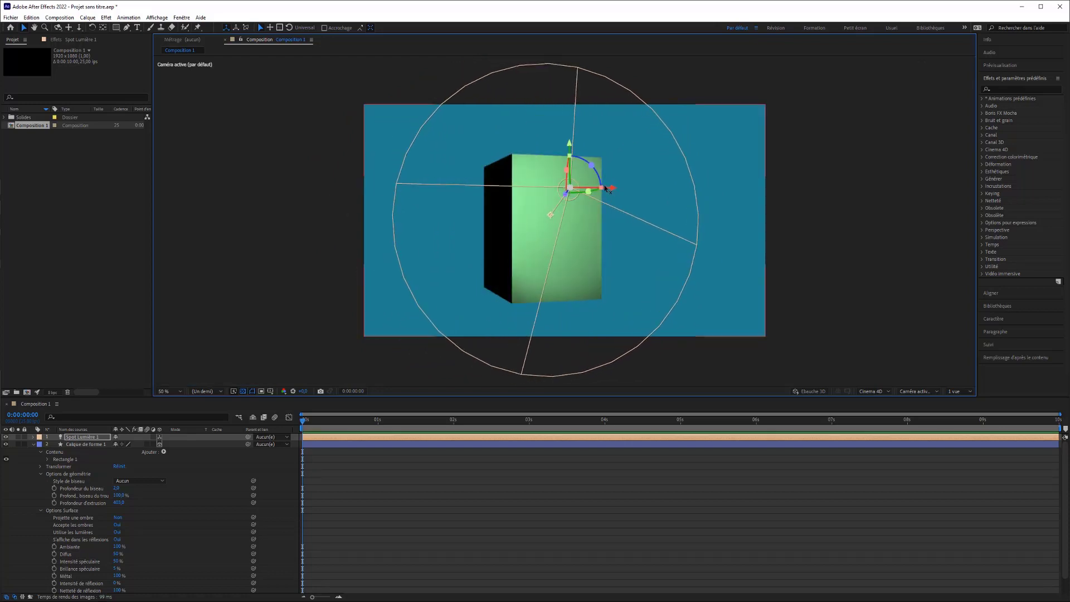
left_click(593, 207)
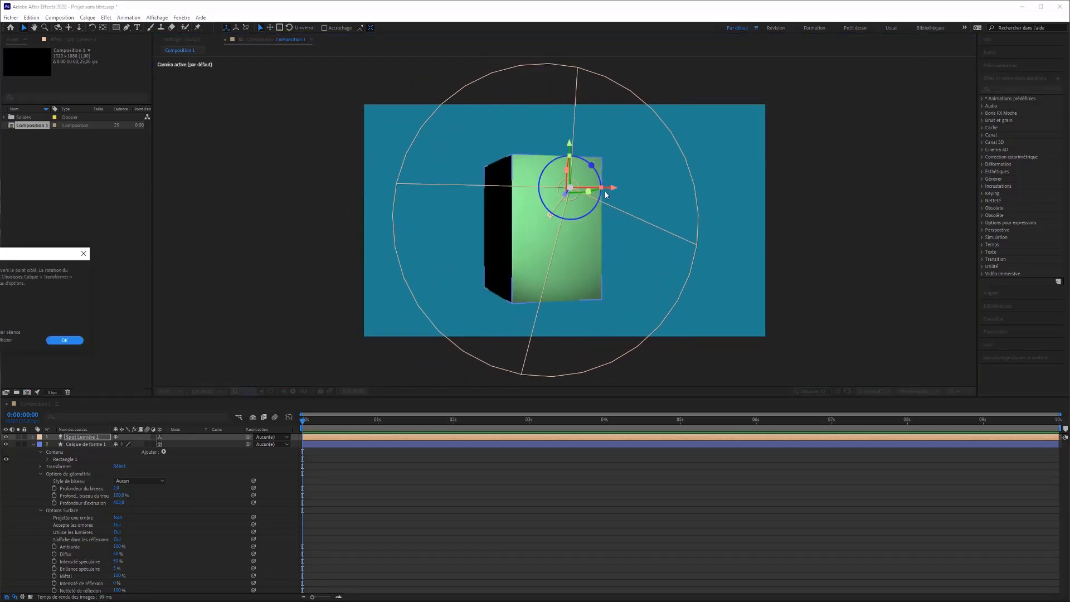
left_click(64, 340)
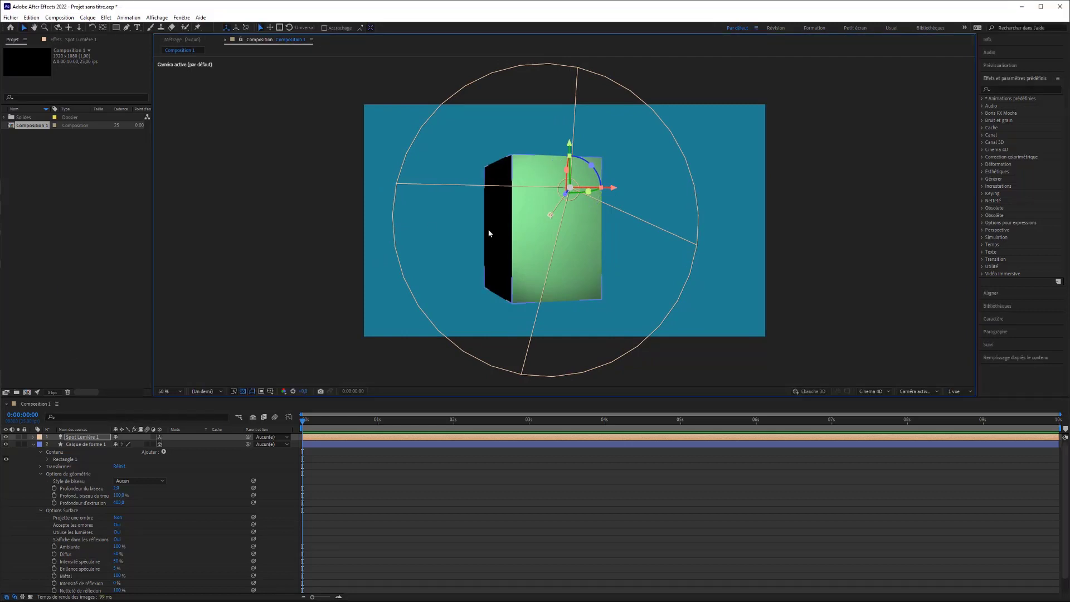
left_click_drag(591, 165, 603, 218)
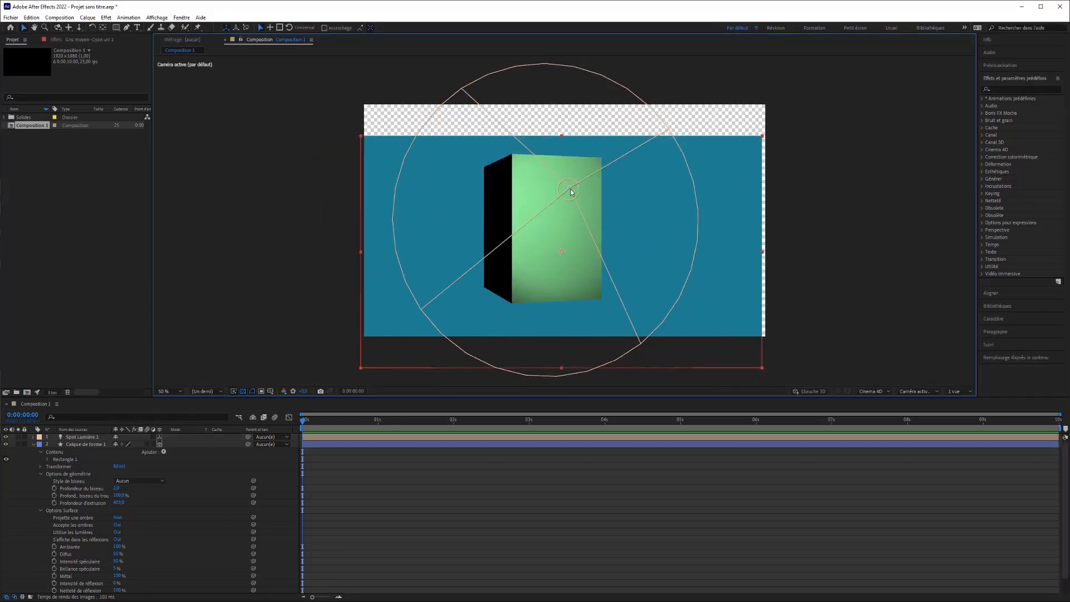
key("ctrl+z")
left_click(569, 189)
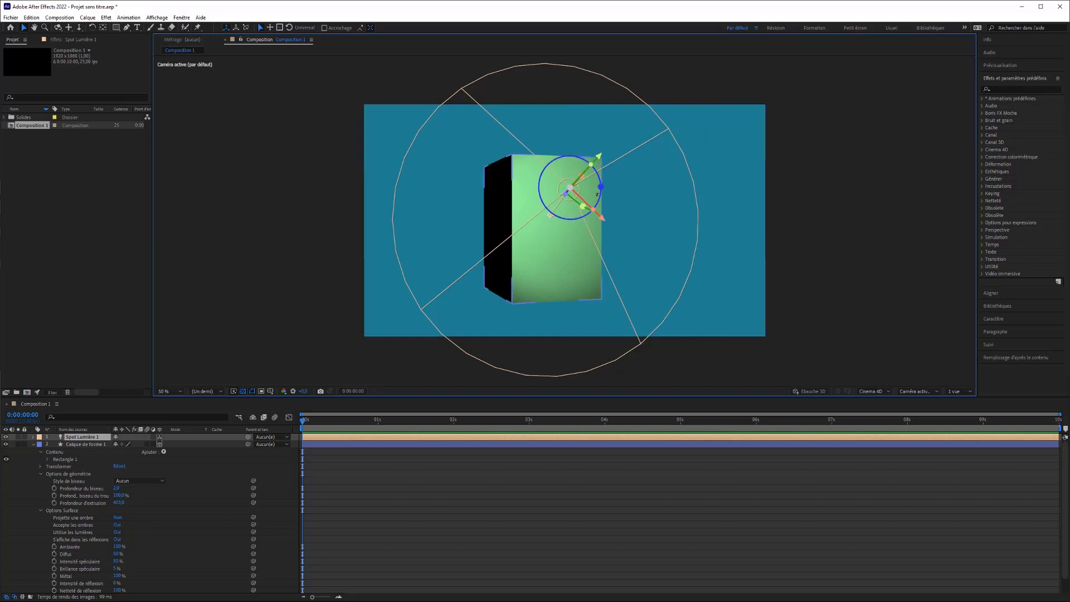
Reposition the spot light down and right so that it sits just beyond the box's right edge
mouse_move(584, 206)
left_mouse_down()
mouse_move(576, 193)
mouse_move(583, 210)
left_mouse_up()
scroll(583, 211, "down", 2)
scroll(583, 211, "down", 2)
scroll(566, 219, "up", 3)
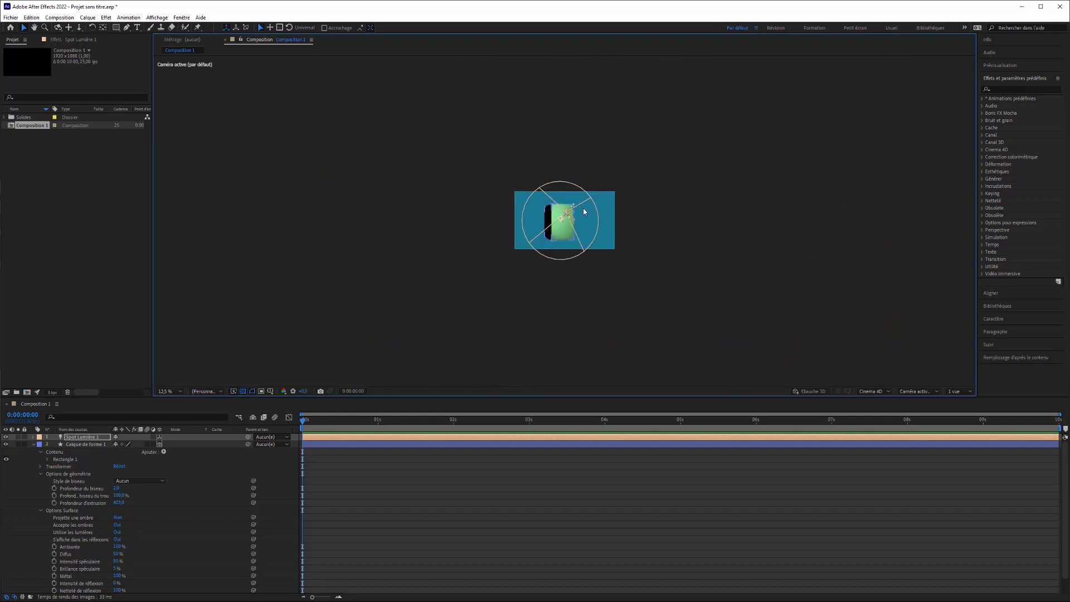
scroll(566, 219, "down", 2)
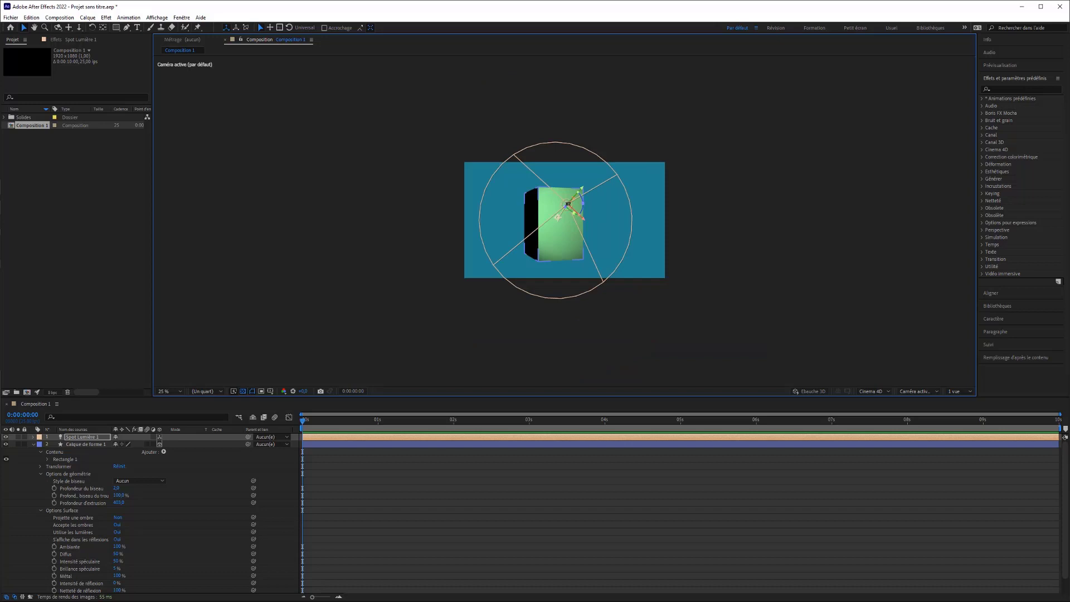
left_click_drag(569, 205, 593, 222)
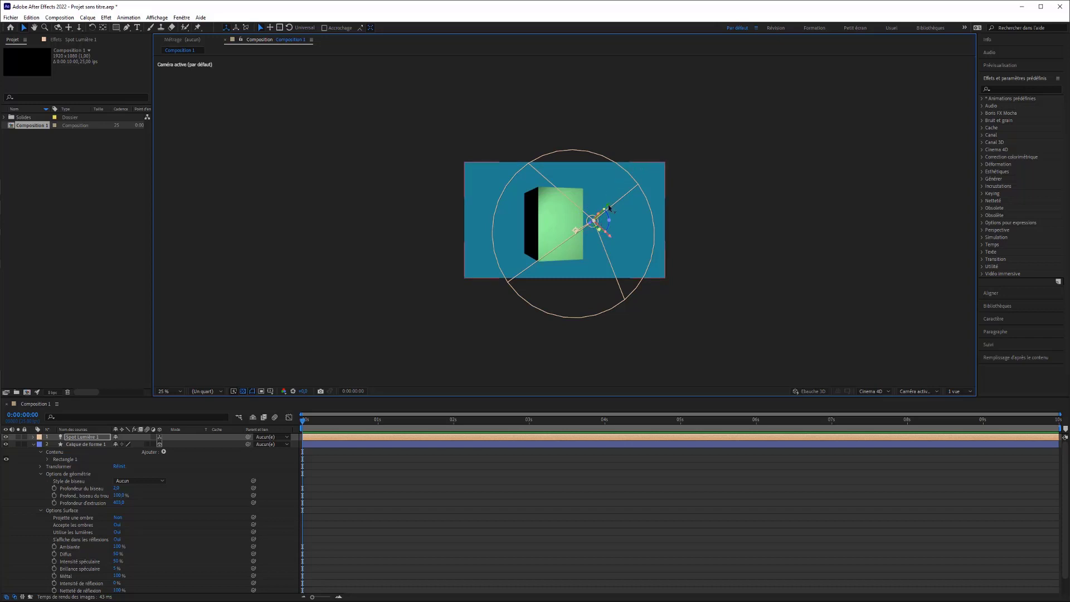
Move the spot light across the box to a spot outside the frame's left edge, aimed at the box from the lower left
left_click_drag(608, 208, 530, 239)
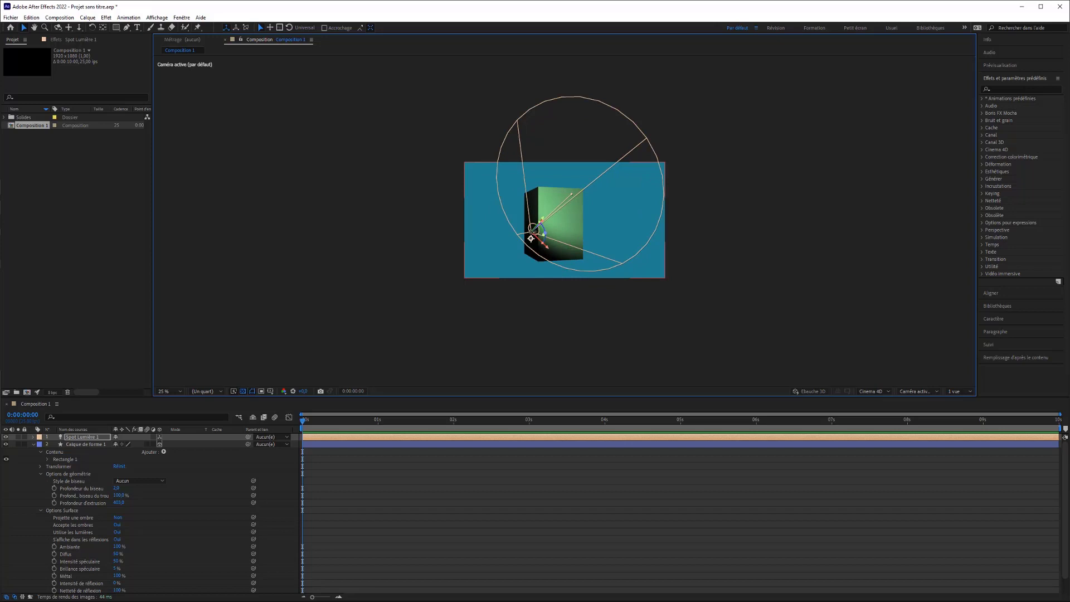
left_click_drag(548, 247, 531, 230)
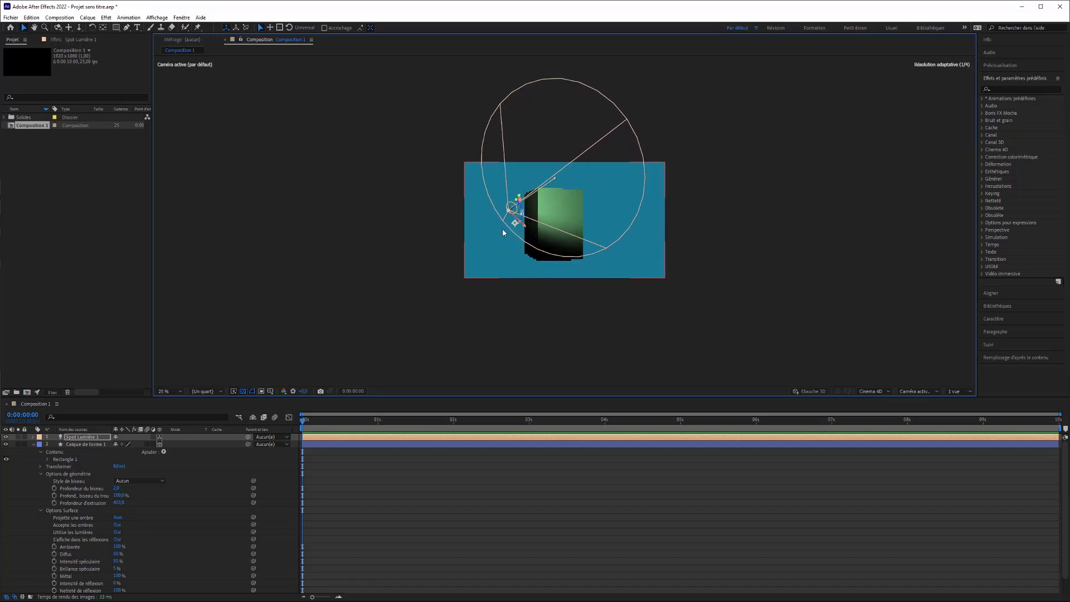
scroll(498, 214, "up", 4)
scroll(477, 208, "down", 4)
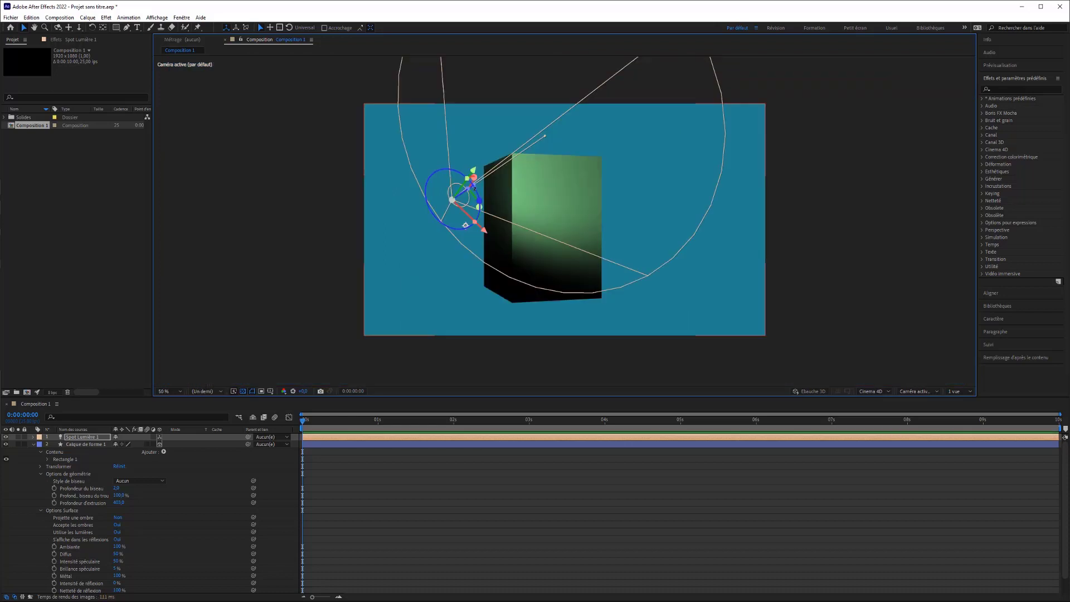
left_click_drag(466, 225, 390, 280)
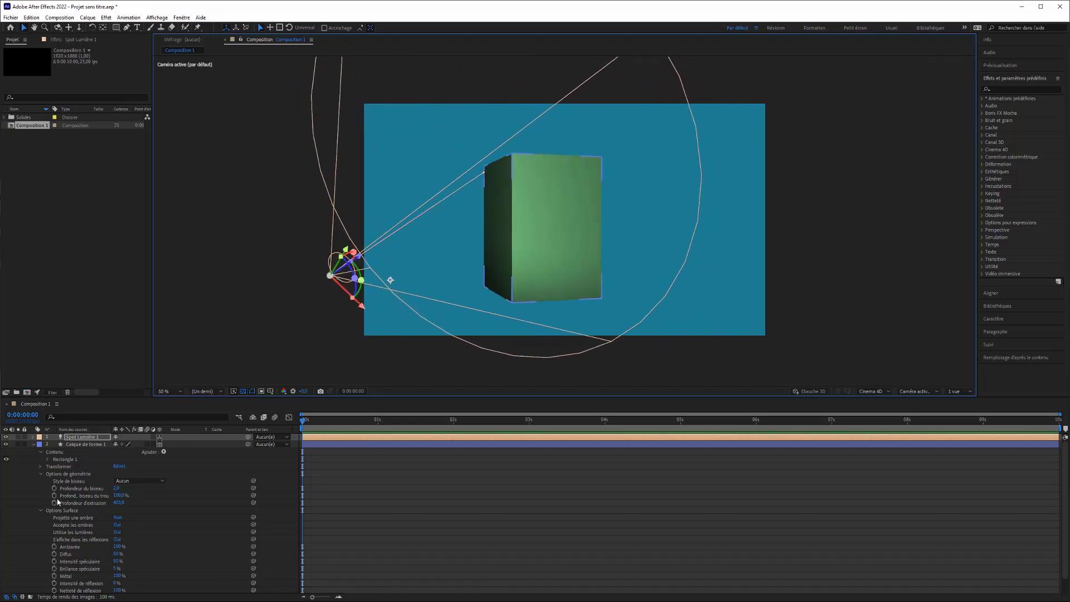
Adjust the bevel depth in the box layer's geometry options
scroll(76, 506, "down", 1)
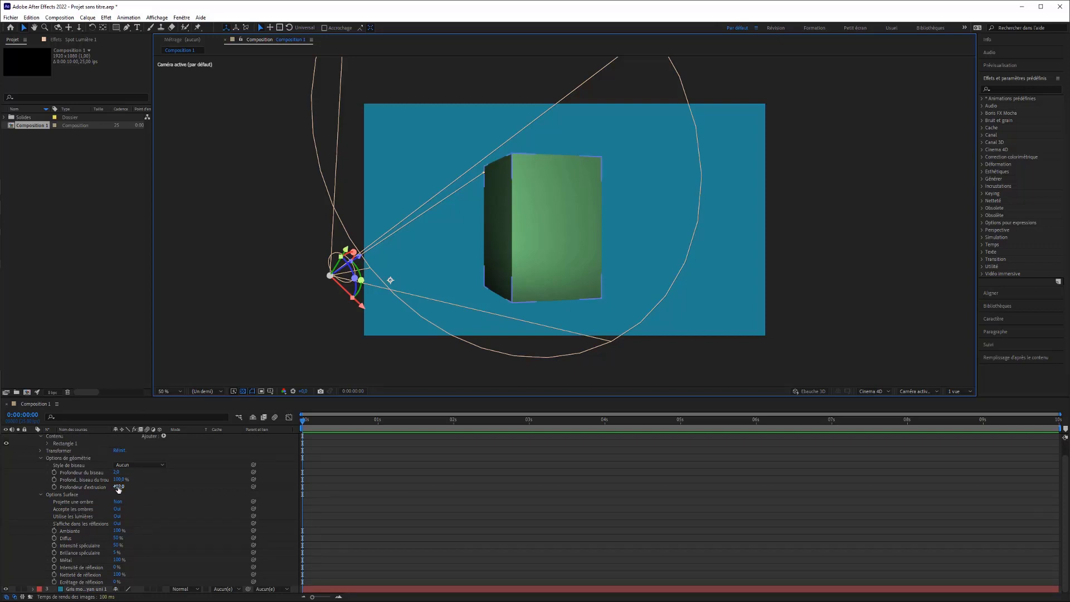
mouse_move(119, 488)
left_mouse_down()
mouse_move(153, 487)
mouse_move(71, 486)
mouse_move(176, 477)
mouse_move(131, 477)
left_mouse_up()
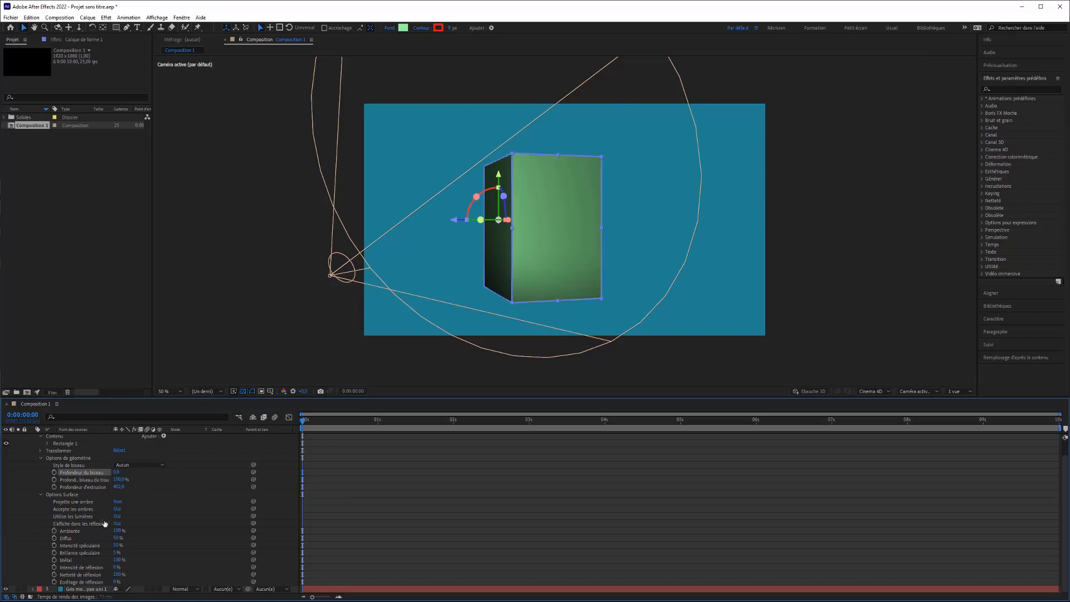
Enable shadow casting for the box layer and lower its ambient surface value to about 11%
left_click(118, 502)
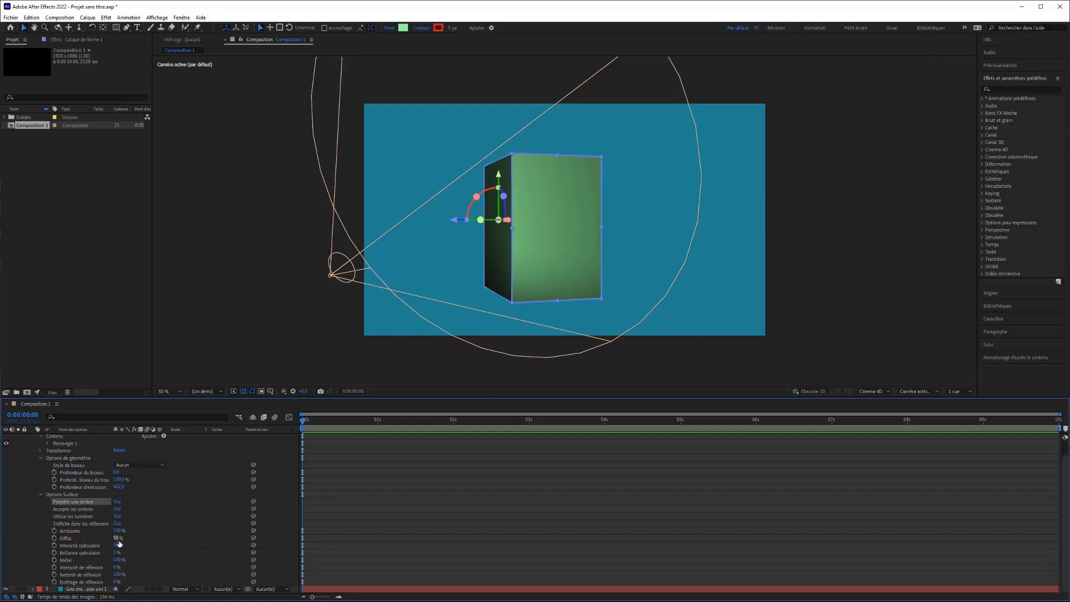
left_click_drag(120, 531, 184, 566)
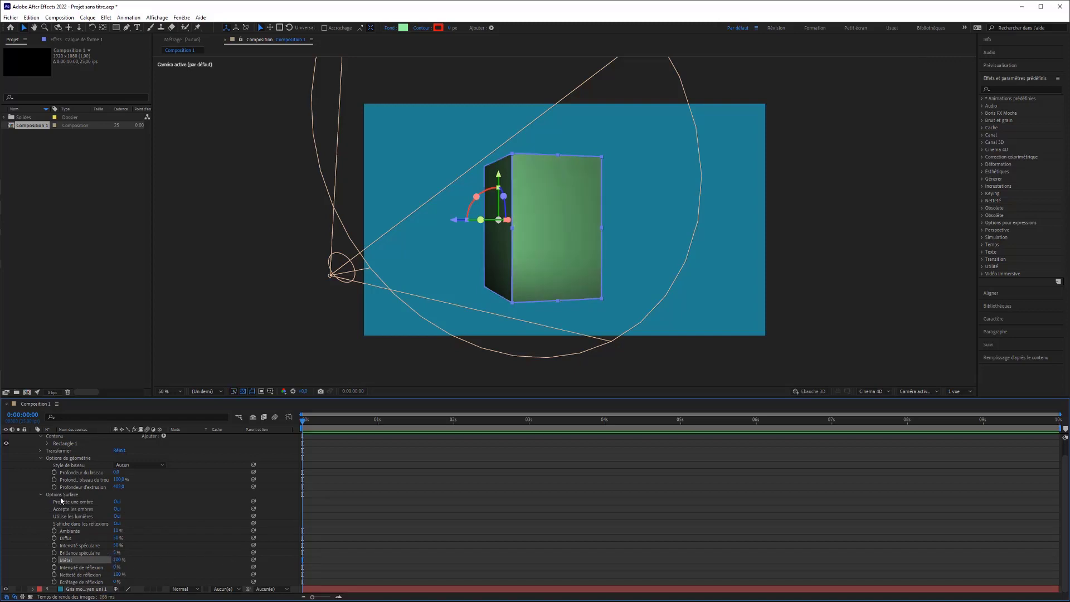
Raise the box layer's diffuse and specular intensity values, and undo a trial change to its specular shininess
left_click_drag(117, 538, 182, 534)
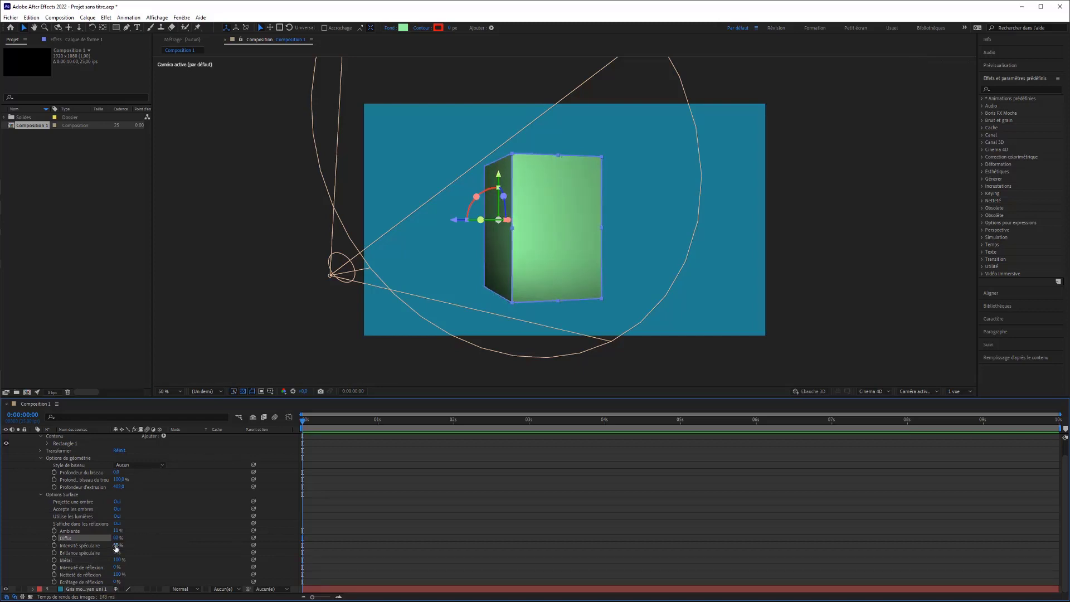
left_click_drag(116, 547, 162, 538)
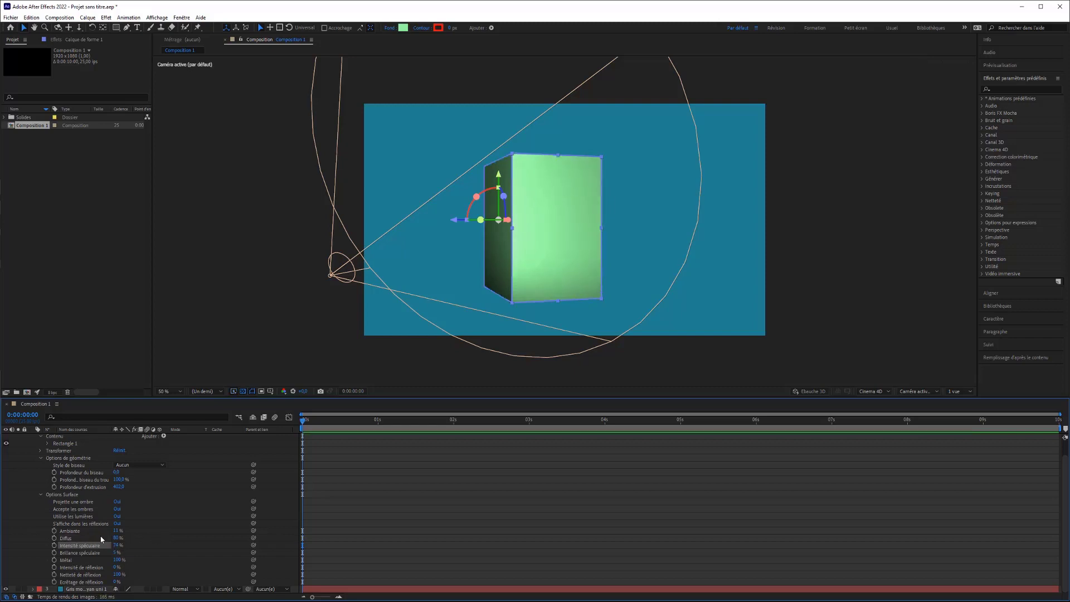
left_click_drag(115, 553, 70, 559)
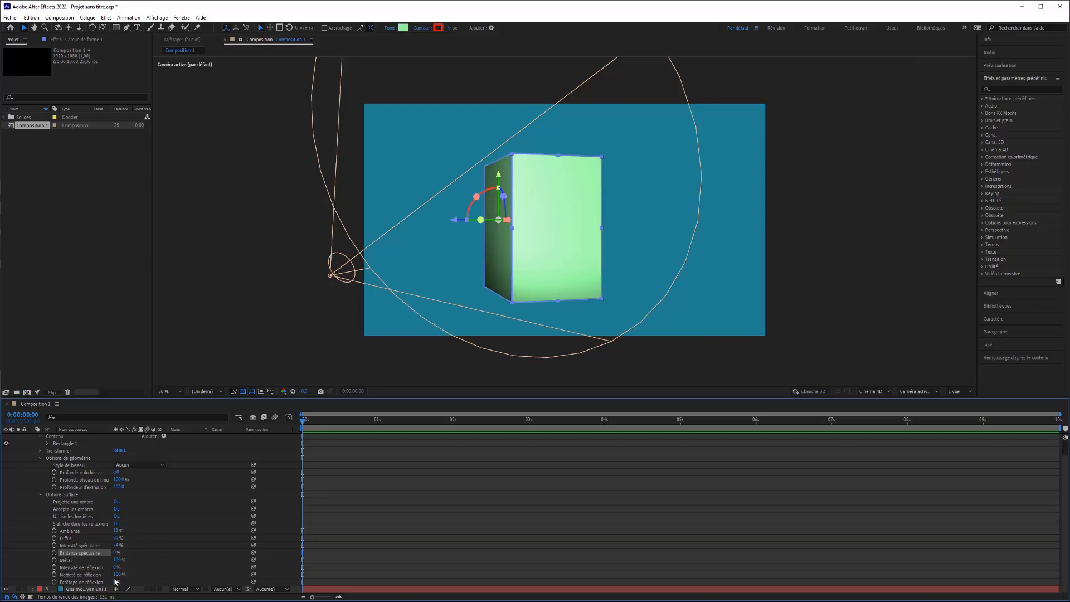
key("ctrl+z")
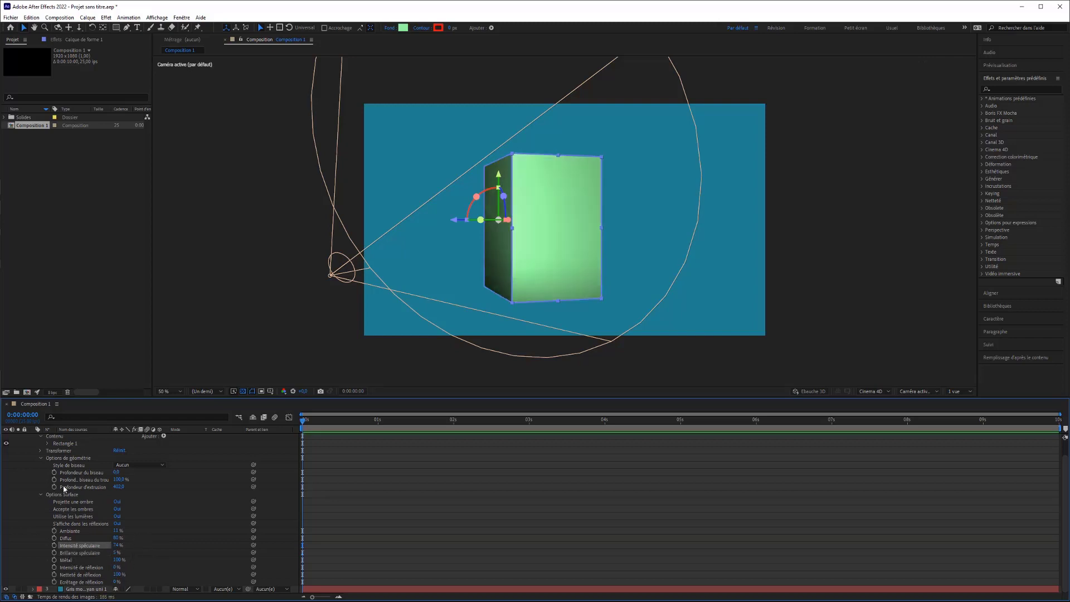
Collapse the box layer's properties, expand the spot light's light options, and raise its intensity slightly above 100%
left_click(40, 494)
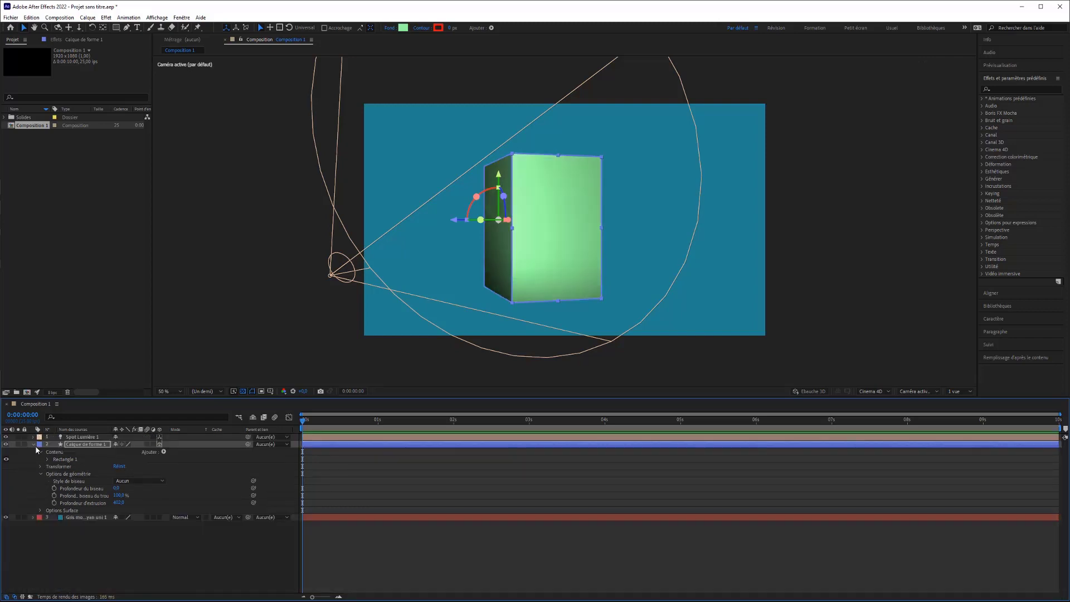
left_click(37, 449)
left_click(33, 444)
left_click(34, 437)
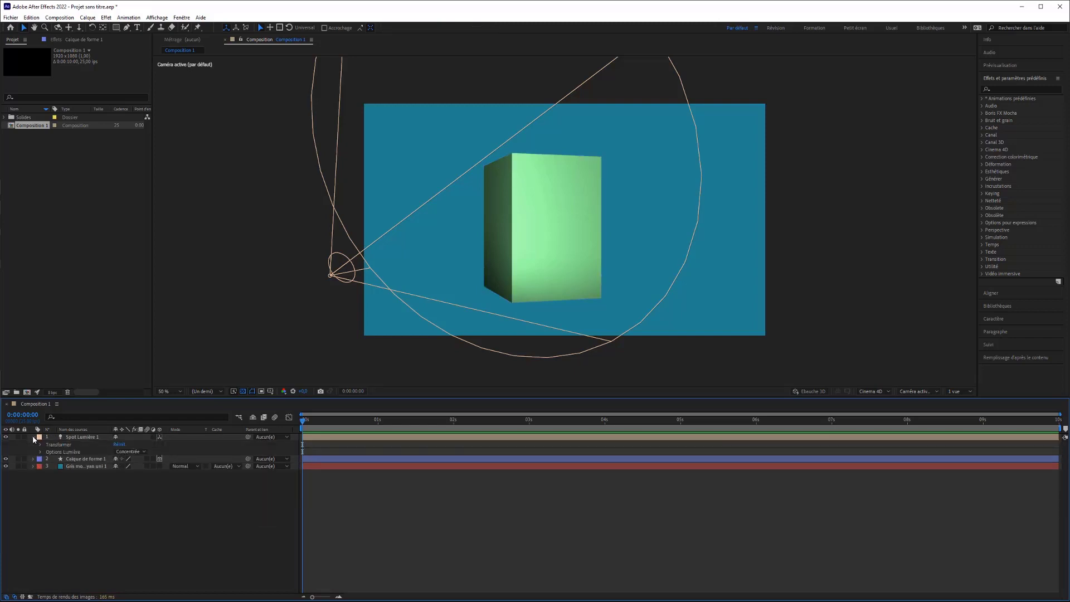
left_click(41, 445)
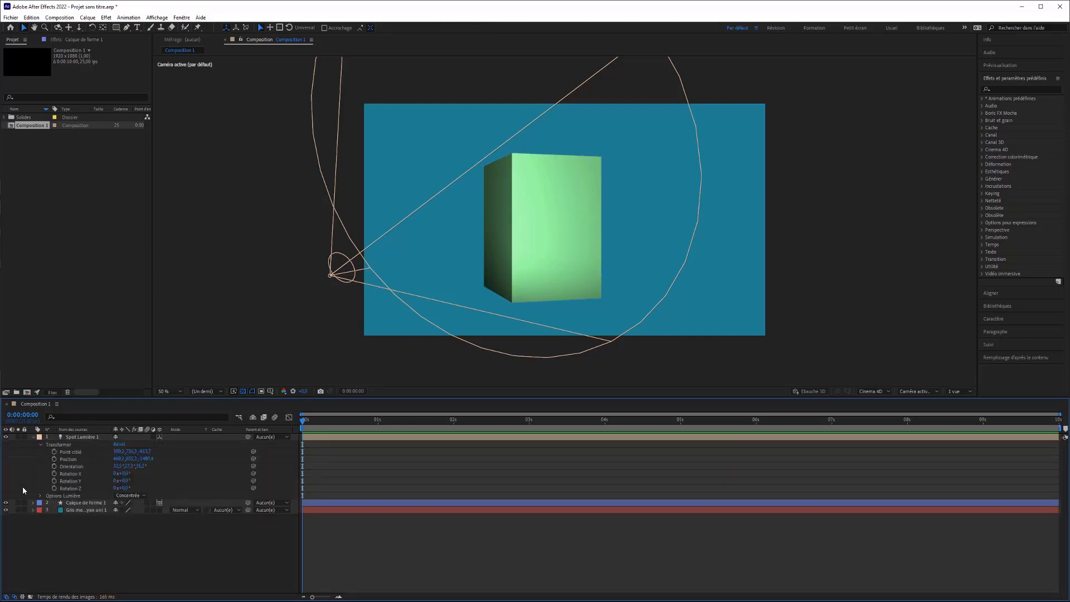
left_click(39, 445)
left_click(40, 452)
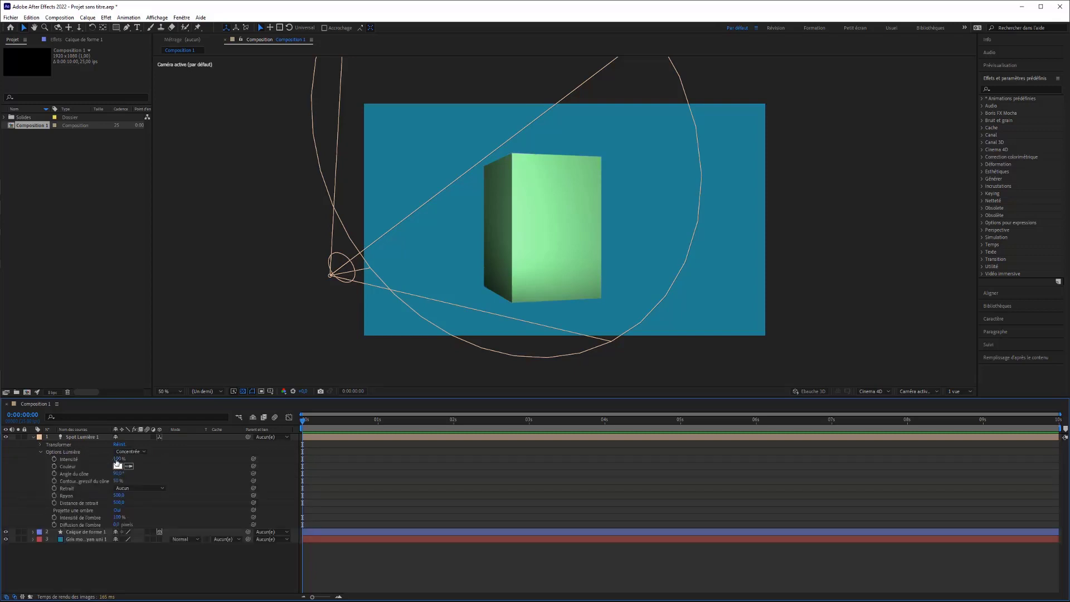
mouse_move(117, 459)
left_mouse_down()
mouse_move(64, 458)
mouse_move(105, 457)
mouse_move(96, 457)
left_mouse_up()
mouse_move(124, 458)
left_mouse_down()
mouse_move(139, 459)
mouse_move(115, 459)
left_mouse_up()
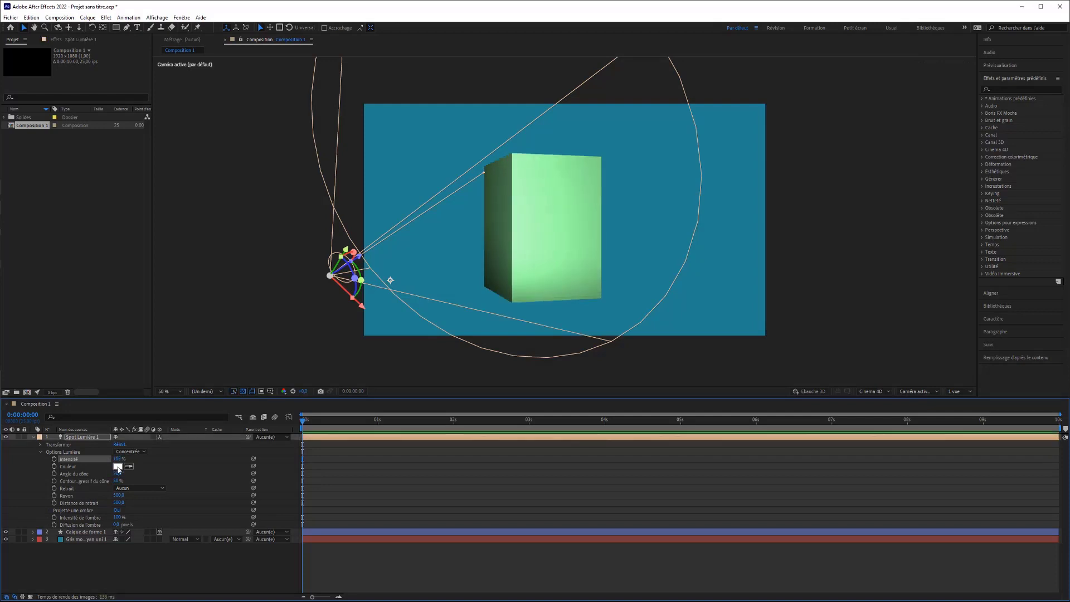
Change the spot light's colour from white to a strong red
left_click(118, 466)
left_click_drag(249, 226, 218, 180)
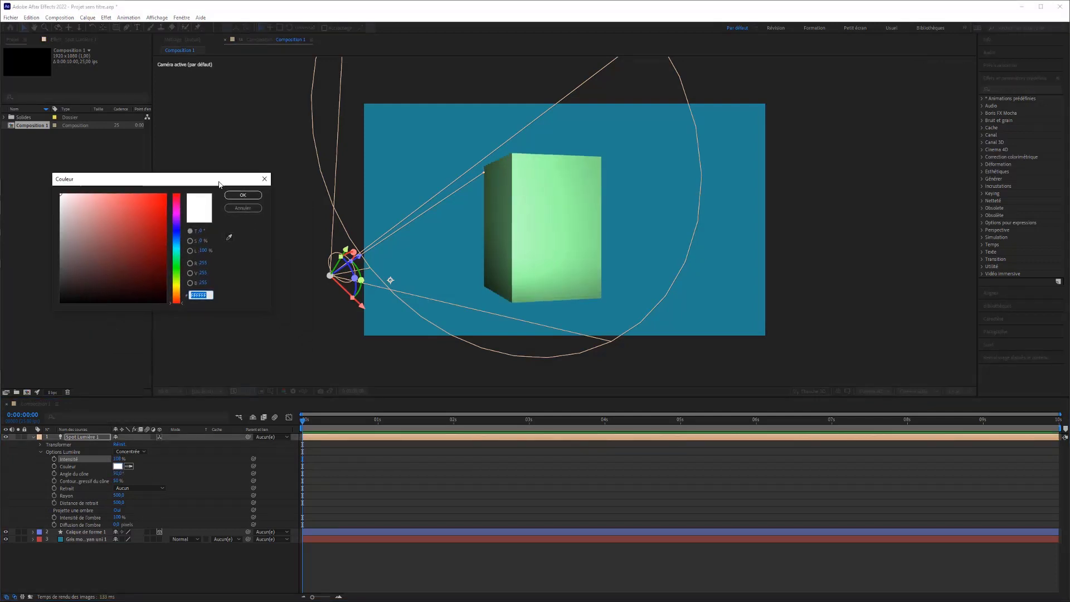
left_click(149, 215)
left_click(240, 196)
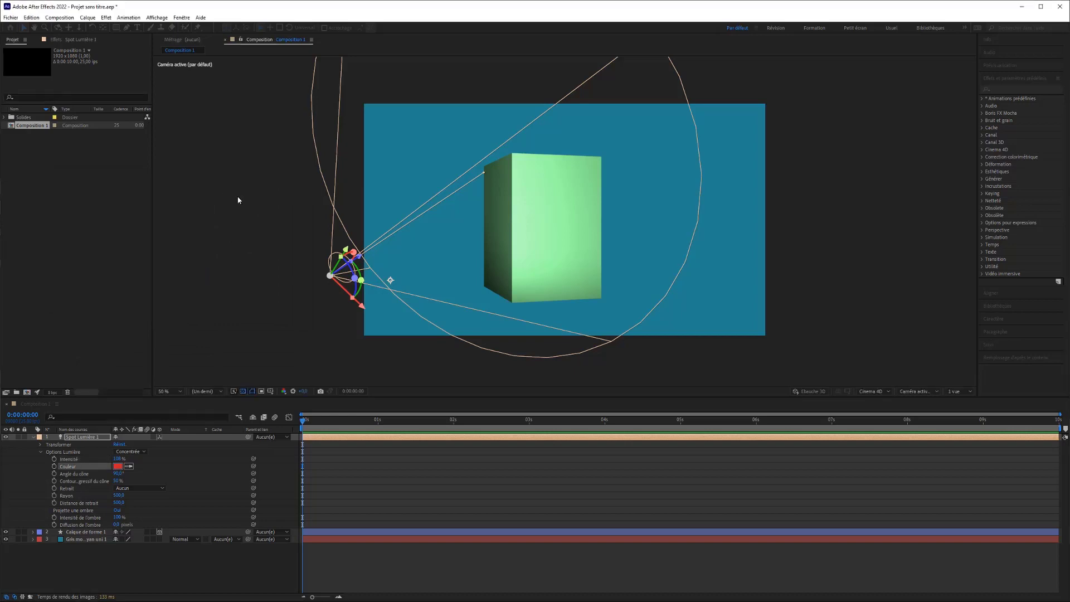
Lighten the spot light's colour to a pale pink
left_click(117, 466)
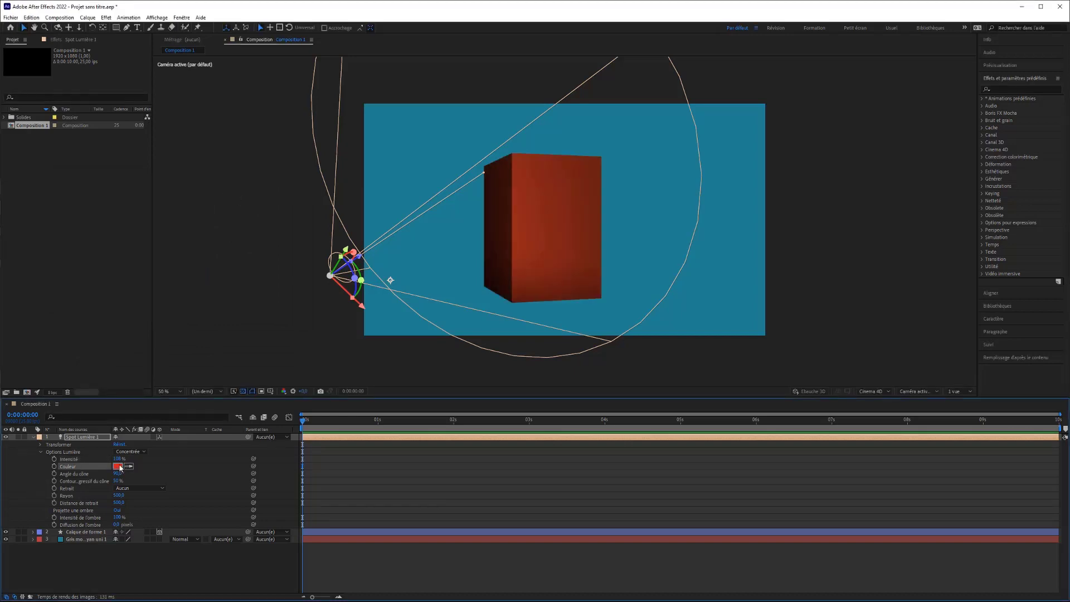
left_click_drag(91, 222, 91, 200)
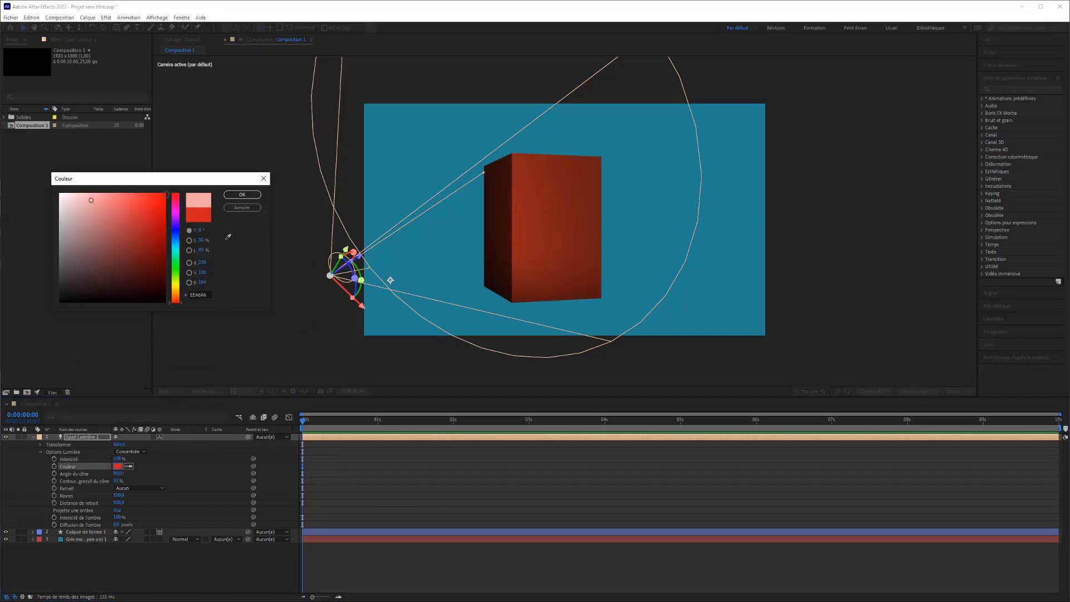
left_click(238, 196)
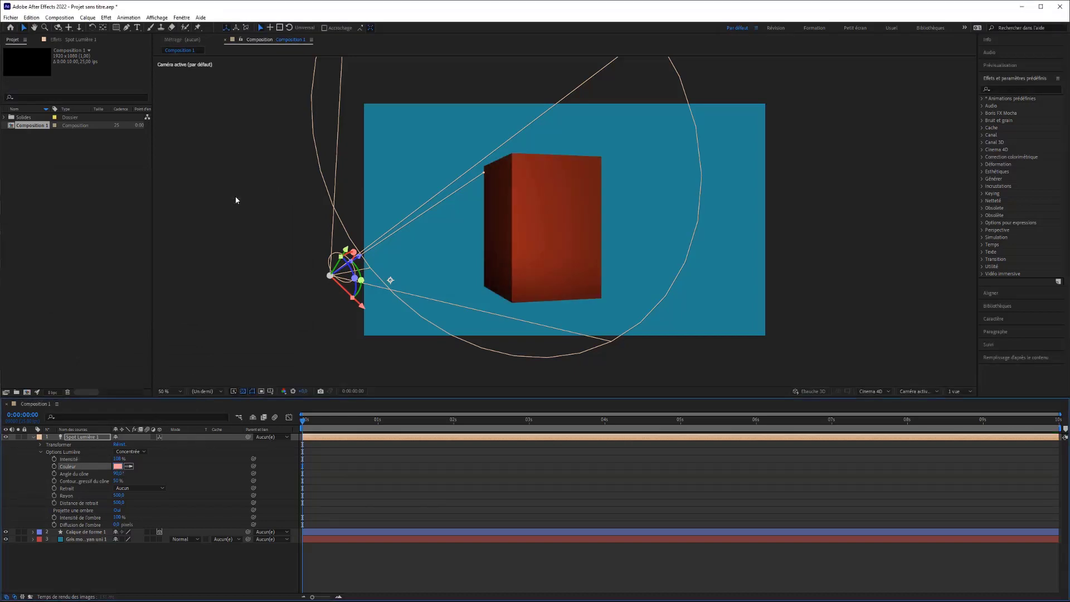
Change the spot light's colour to a dark desaturated blue
left_click(117, 467)
left_click_drag(67, 261, 47, 261)
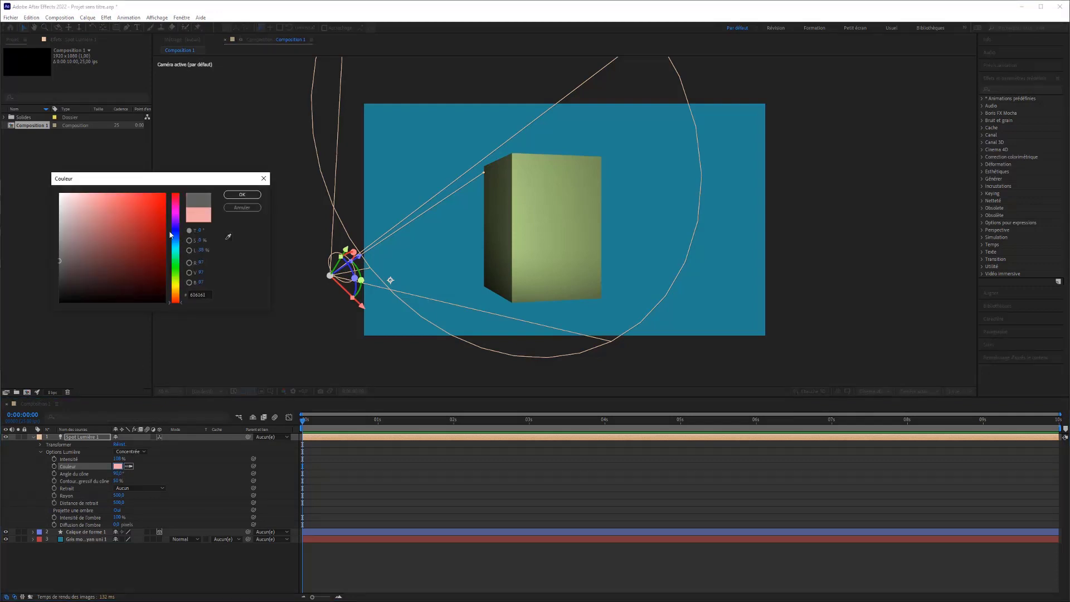
left_click(171, 235)
left_click_drag(83, 231, 116, 272)
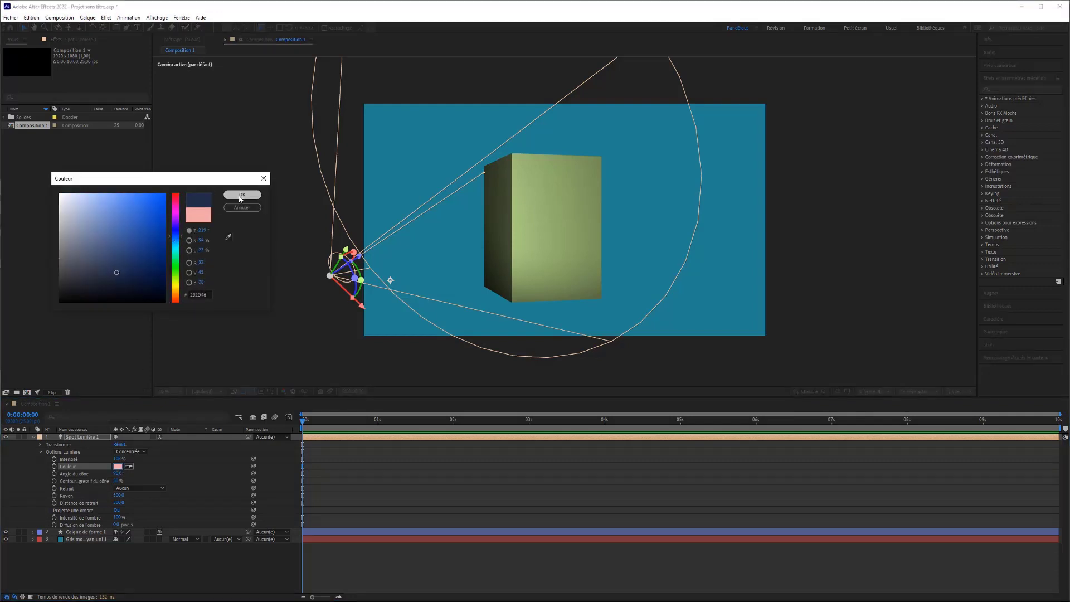
left_click(240, 196)
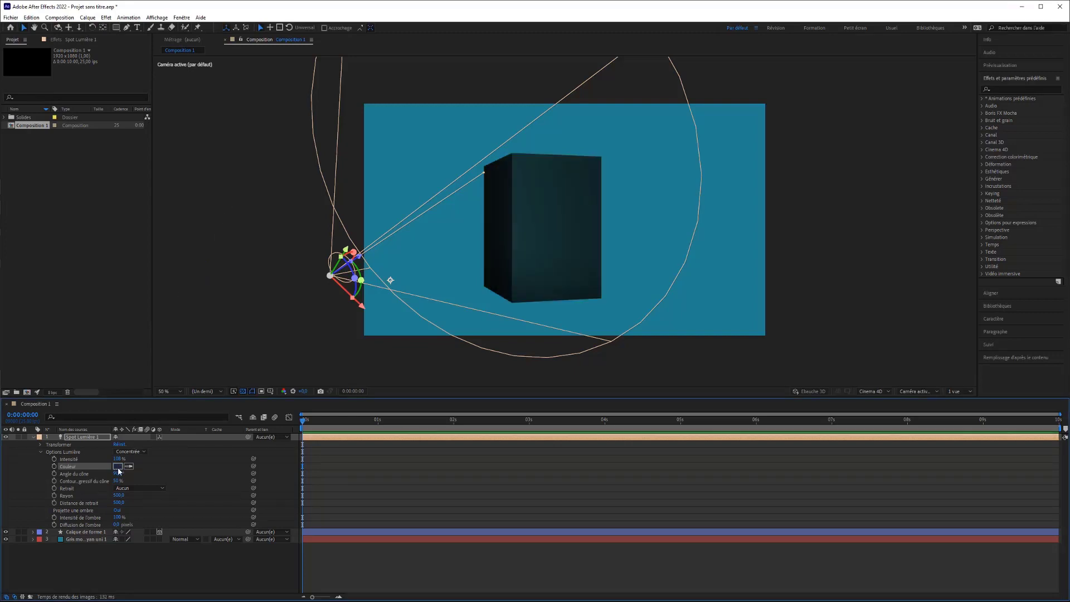
Set the spot light's colour back to white
left_click(117, 468)
left_click_drag(100, 224, 36, 179)
left_click(233, 194)
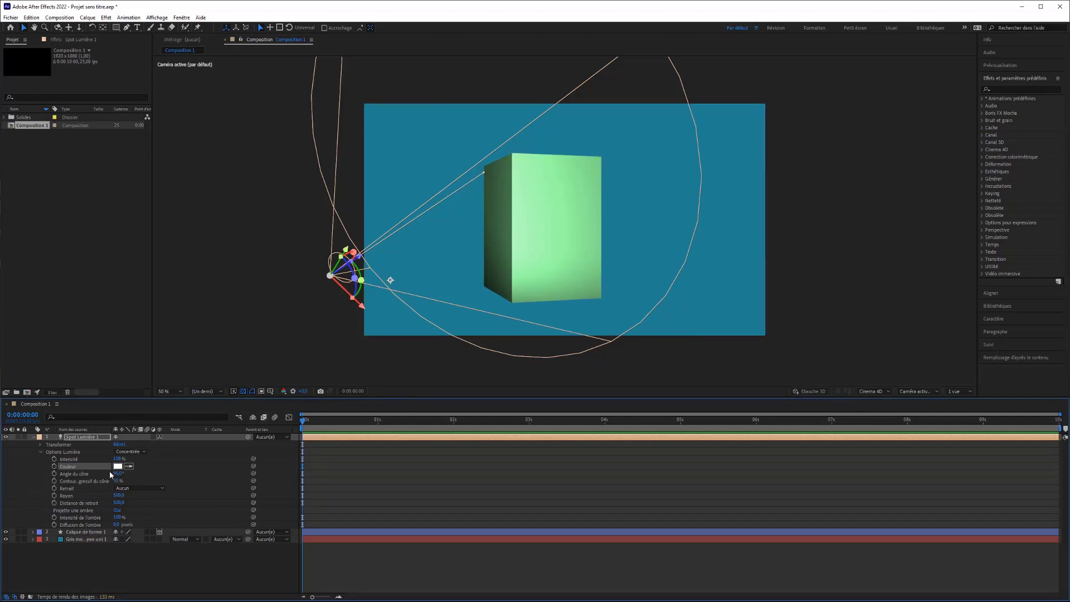
Narrow the spot light's cone angle and raise its cone feather to soften the edge of the light
mouse_move(118, 474)
left_mouse_down()
mouse_move(136, 474)
mouse_move(93, 474)
mouse_move(155, 476)
mouse_move(106, 481)
mouse_move(132, 478)
left_mouse_up()
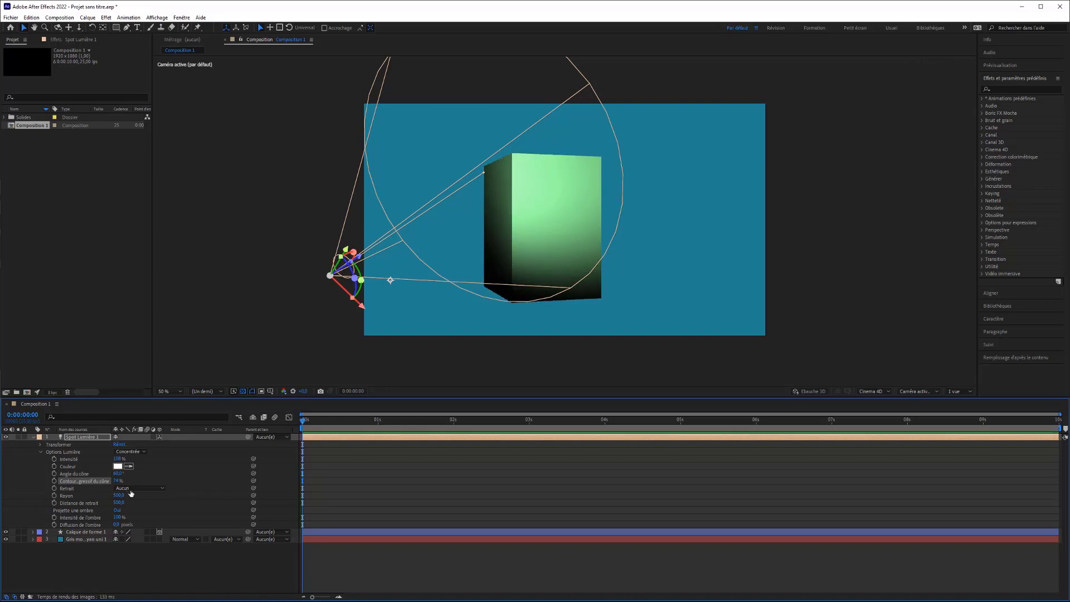
Try the Lisse and Inverse du carré de la distance falloff types on the spot light, and return it to Aucun
left_click(136, 489)
left_click(133, 506)
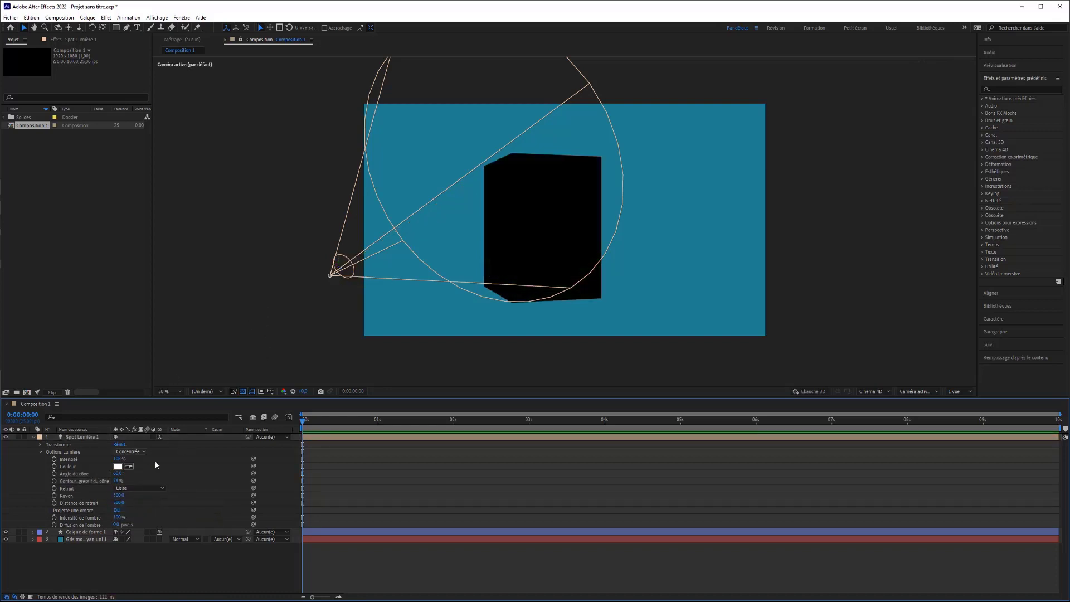
left_click(153, 490)
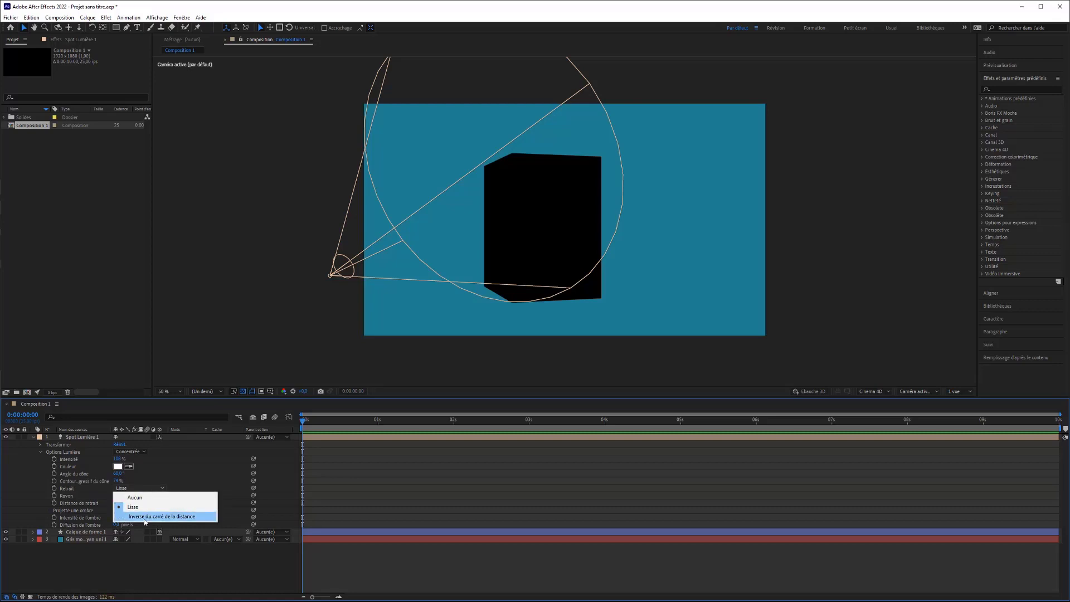
left_click(149, 513)
left_click(148, 489)
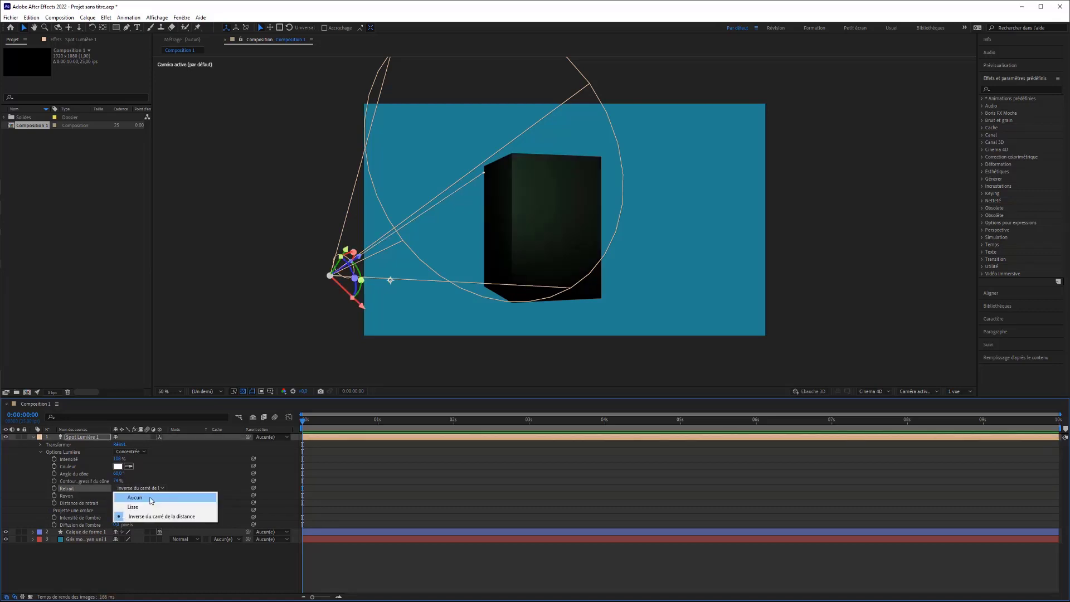
left_click(134, 496)
Adjust the spot light's radius and slightly reduce its falloff distance while the falloff is set to Aucun
left_click_drag(123, 497, 84, 497)
left_click_drag(168, 495, 271, 487)
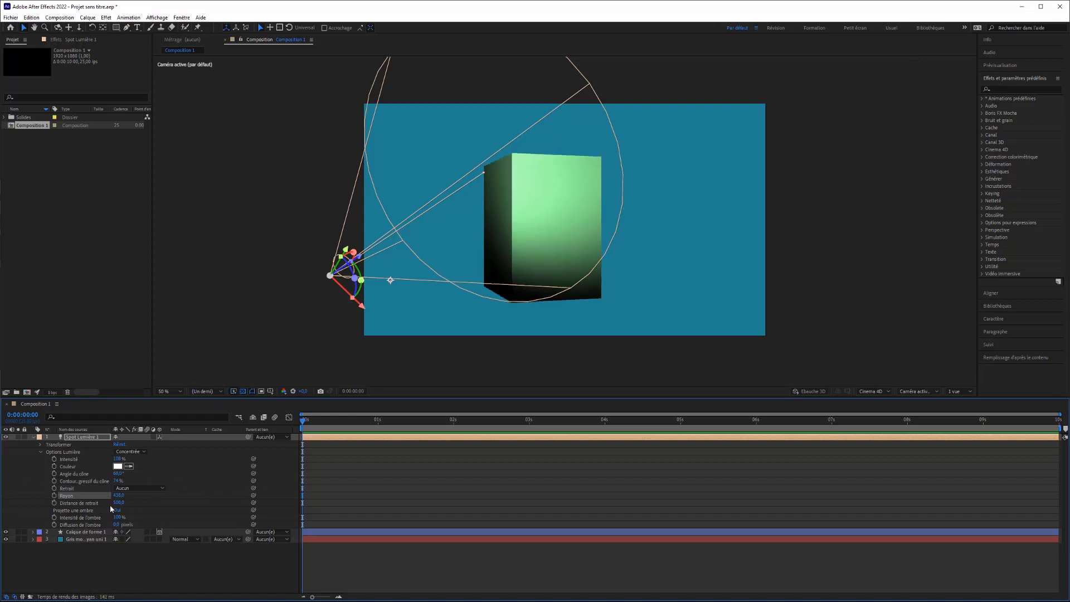
left_click_drag(120, 503, 85, 502)
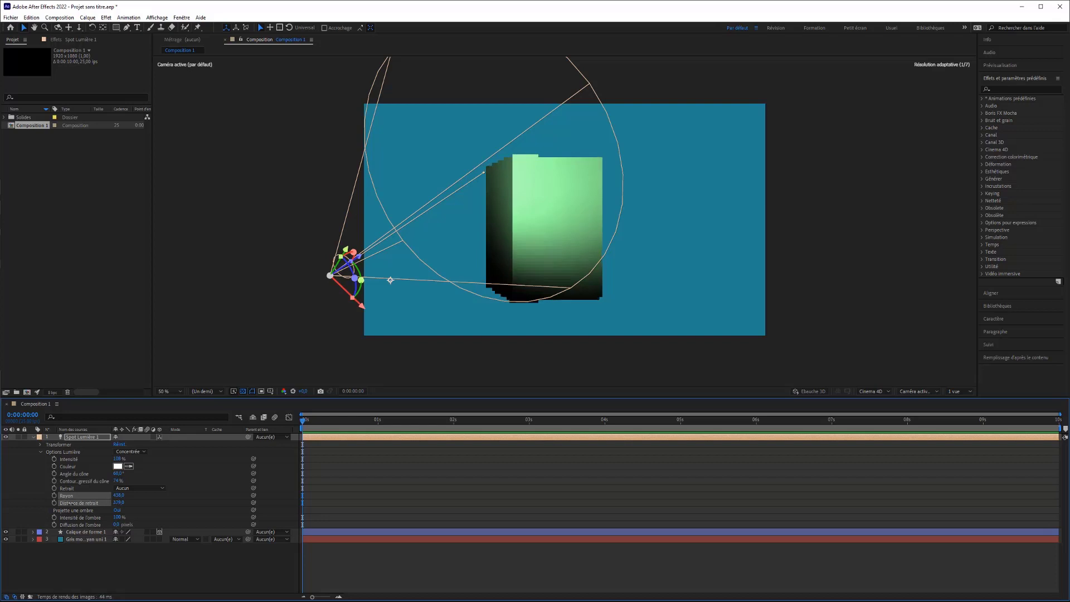
Set the spot light's falloff to Lisse and increase its radius to about 1250 so the light reaches the box
left_click(143, 489)
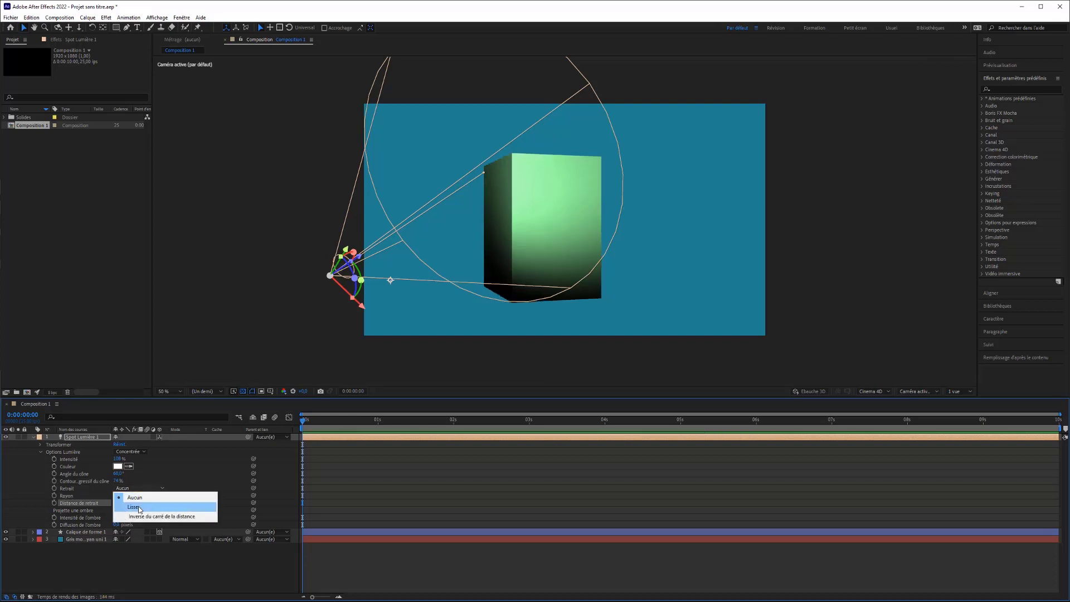
left_click(139, 509)
left_click(119, 495)
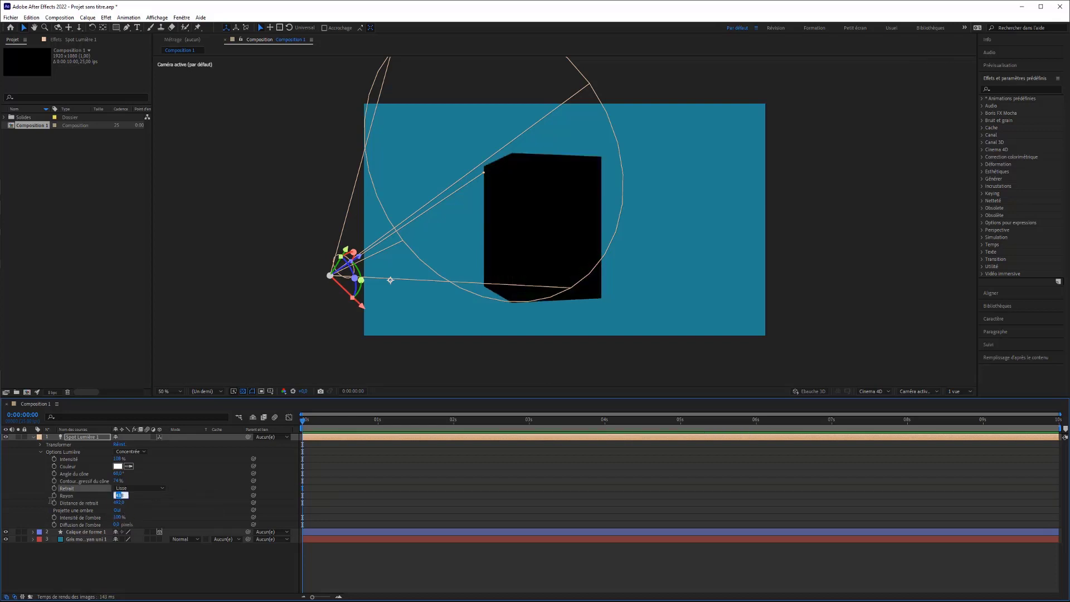
type("1370")
key("Return")
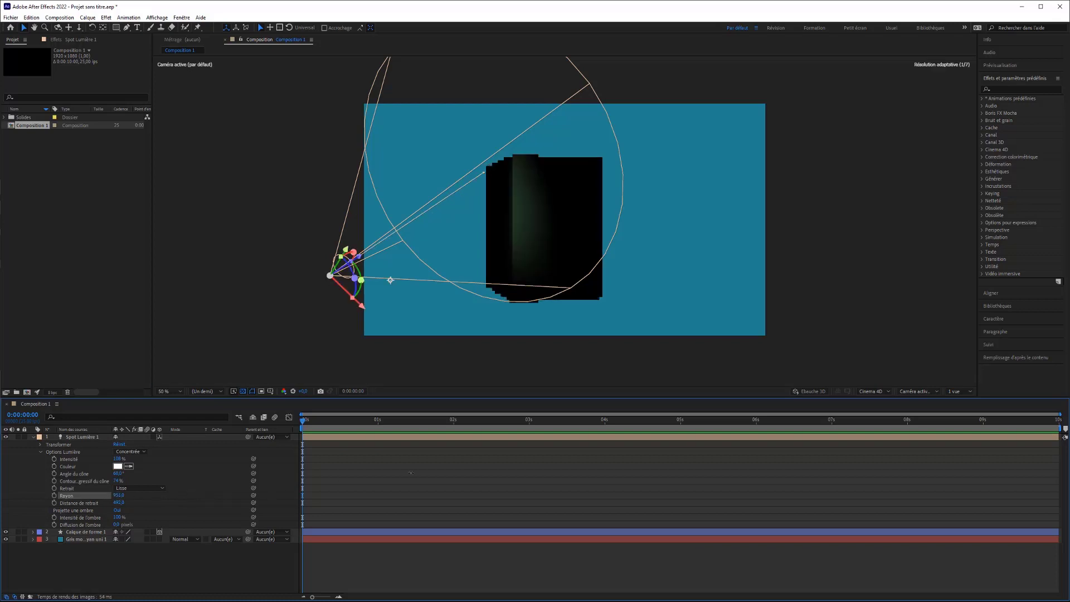
left_click_drag(475, 463, 504, 459)
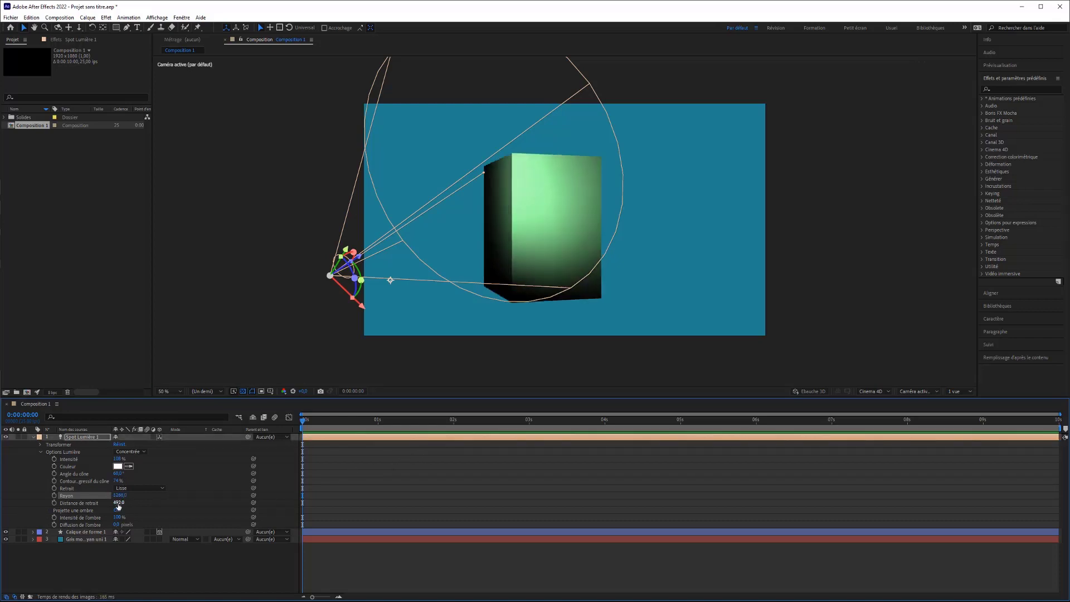
Try a much larger falloff distance for the spot light, and set its falloff type back to Aucun
left_click_drag(118, 503, 269, 502)
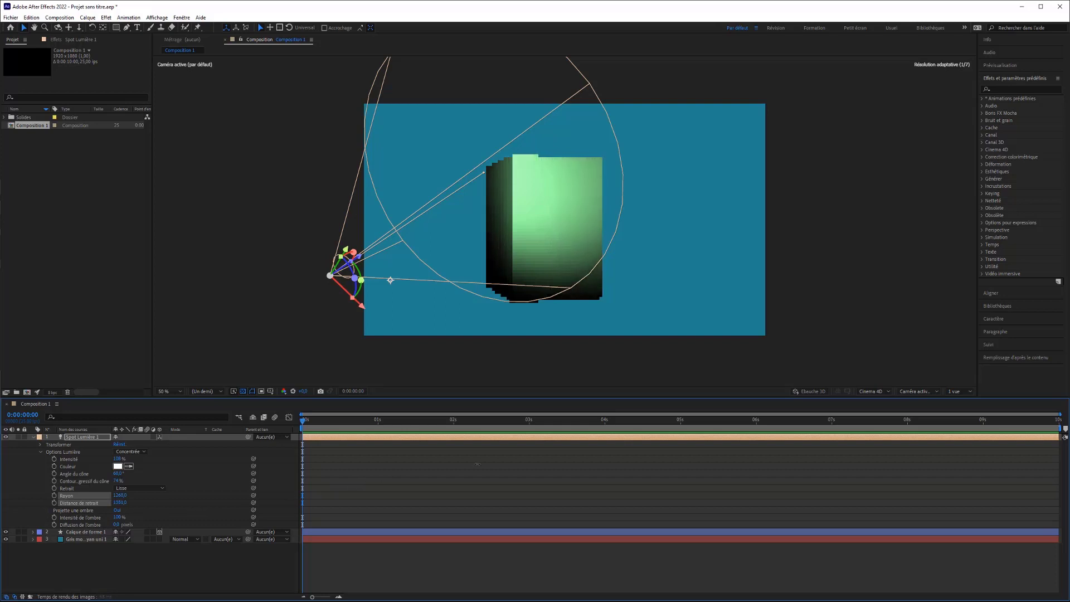
left_click(139, 488)
left_click(134, 497)
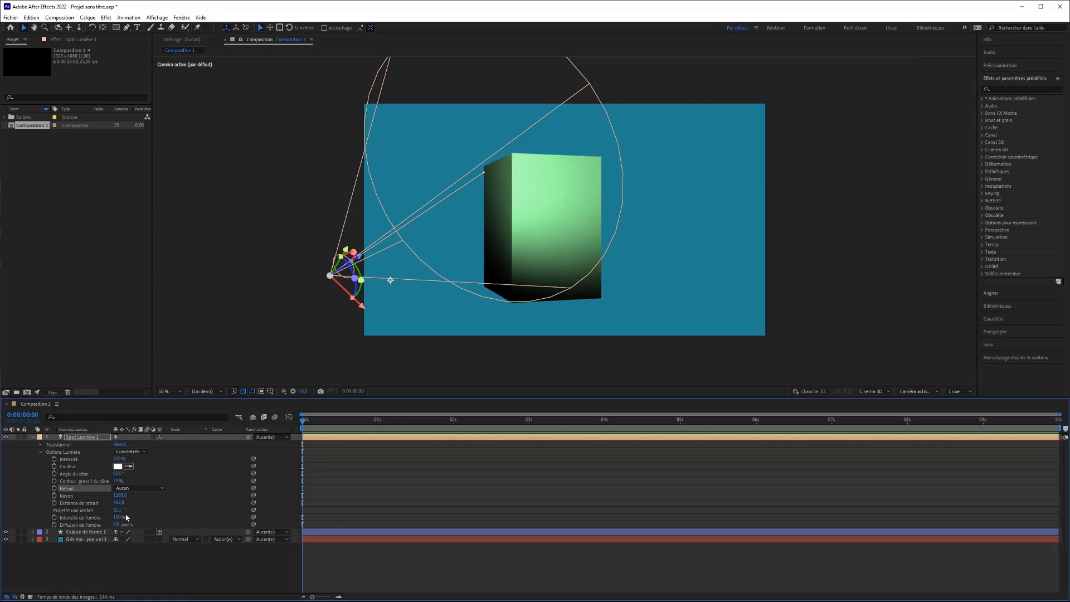
Raise the spot light's shadow darkness to about 200% and increase its shadow diffusion
left_click_drag(118, 518, 85, 518)
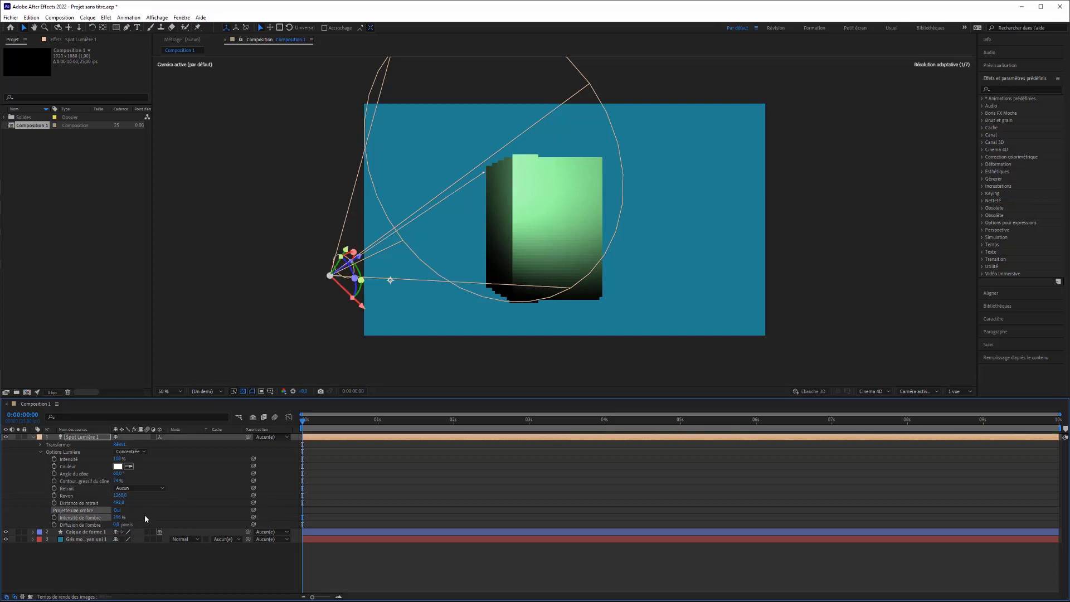
left_click(116, 518)
key("Return")
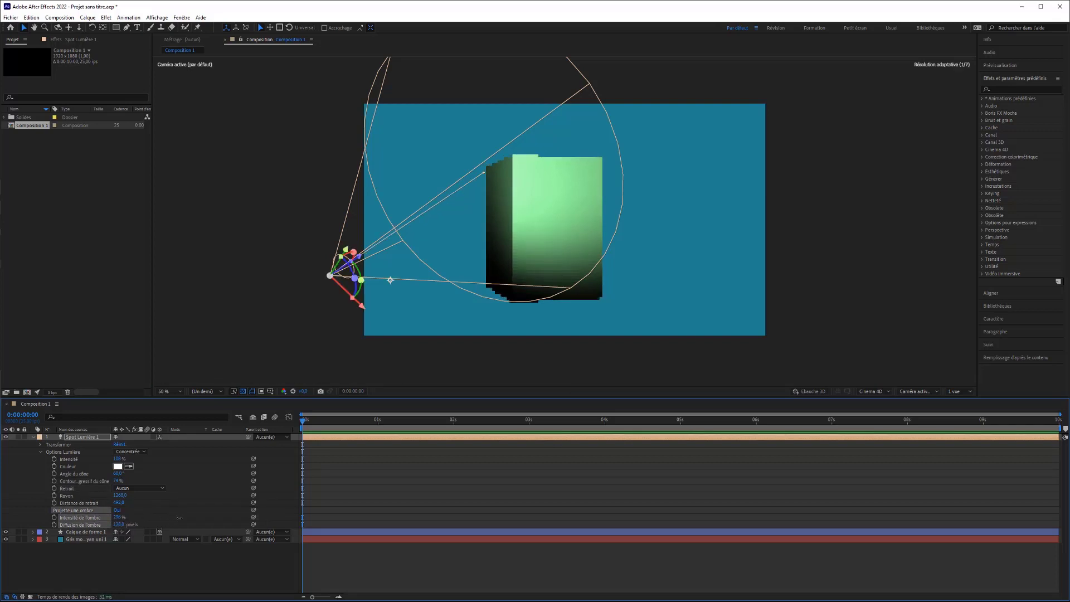
left_click_drag(235, 513, 234, 513)
Lower the spot light's shadow darkness to a value under 100%
left_click(119, 517)
left_click_drag(119, 517, 82, 517)
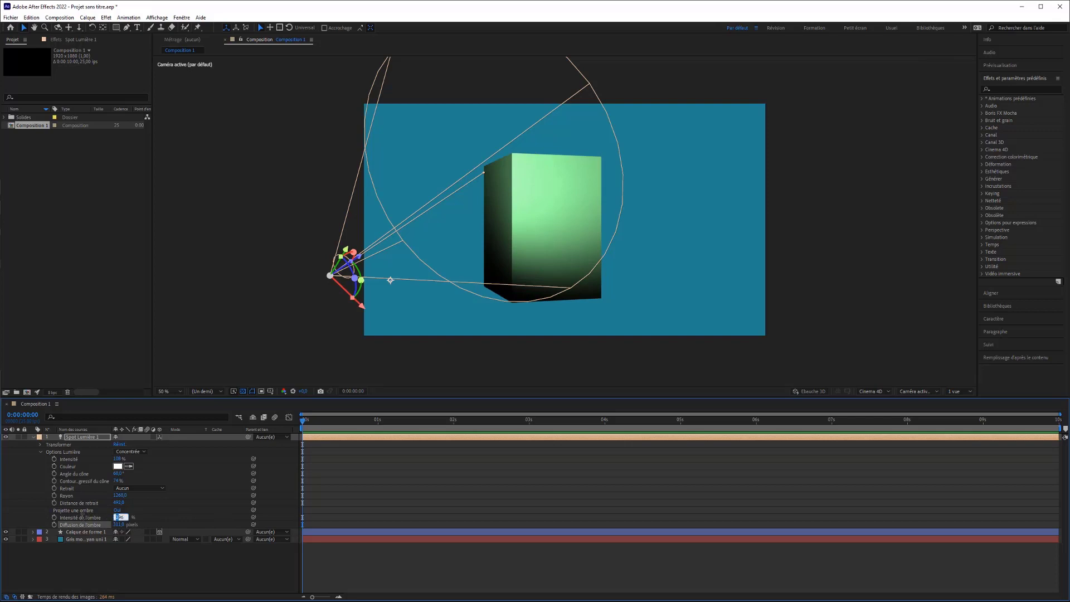
type("203")
key("Return")
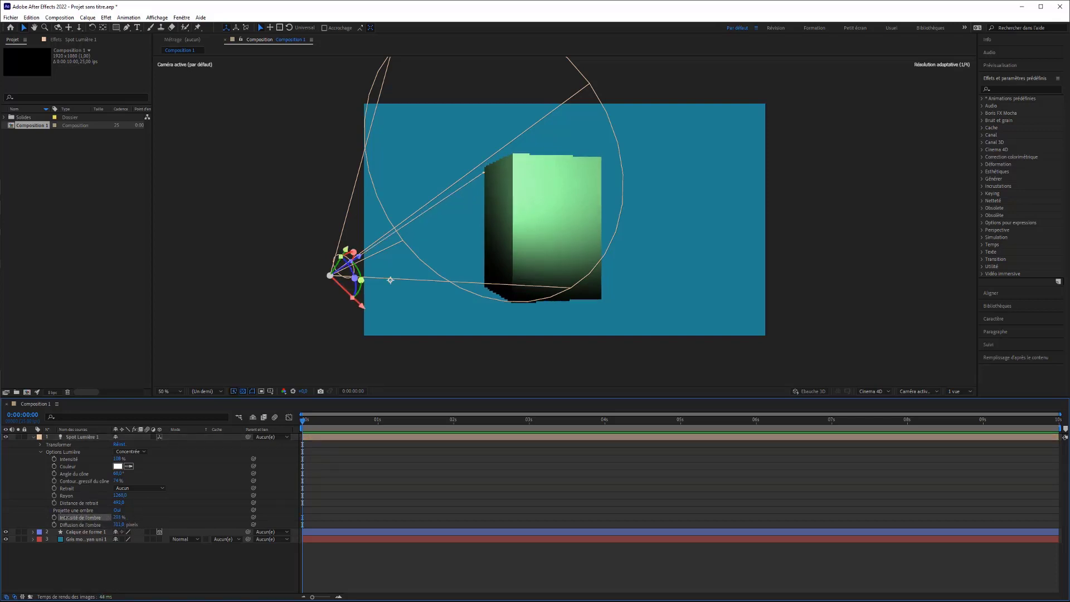
left_click_drag(41, 509, 41, 510)
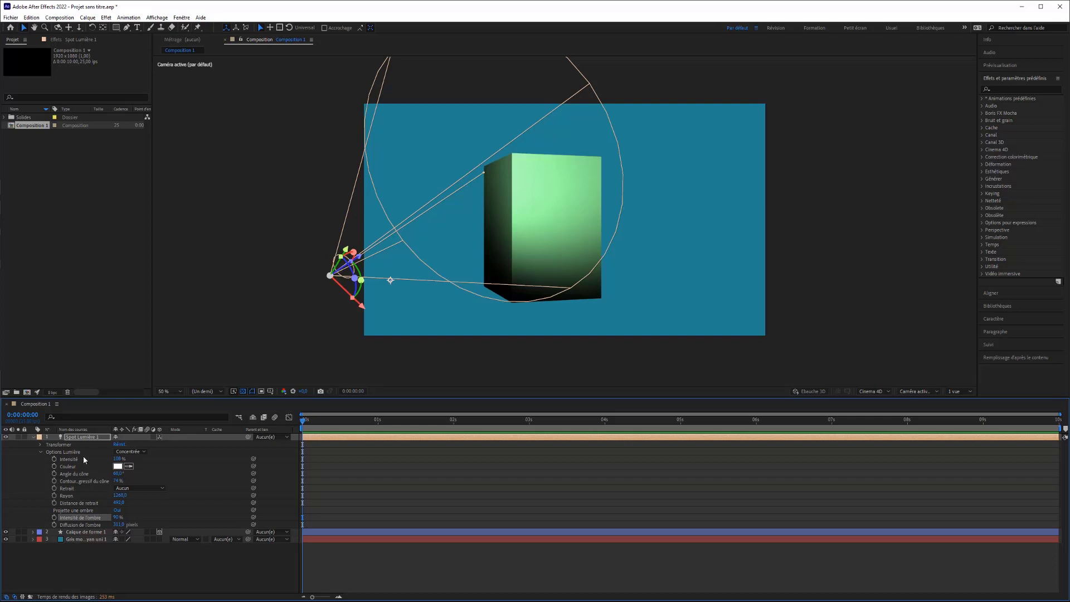
Change the spot light's type to Parallèle and move and rotate it beside the box's left side
left_click(130, 456)
left_click(131, 458)
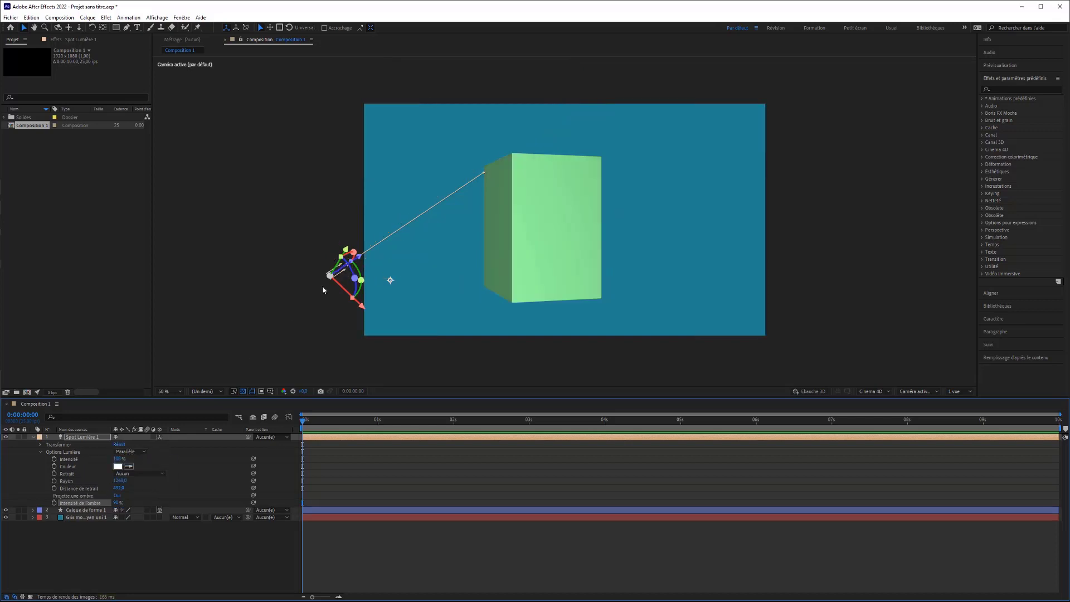
left_click_drag(390, 280, 410, 294)
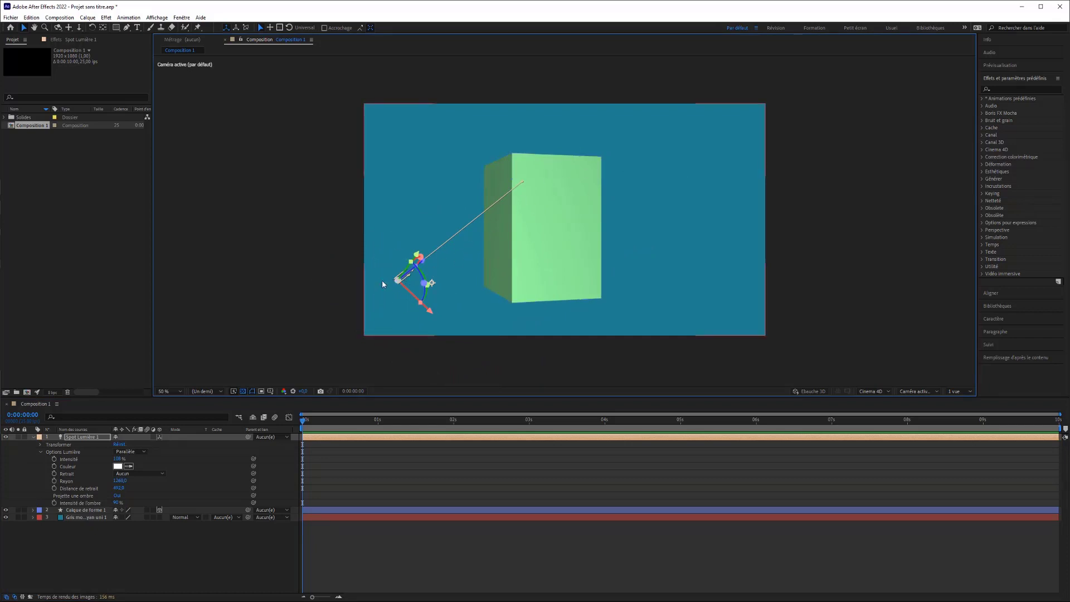
left_click_drag(422, 248, 304, 208)
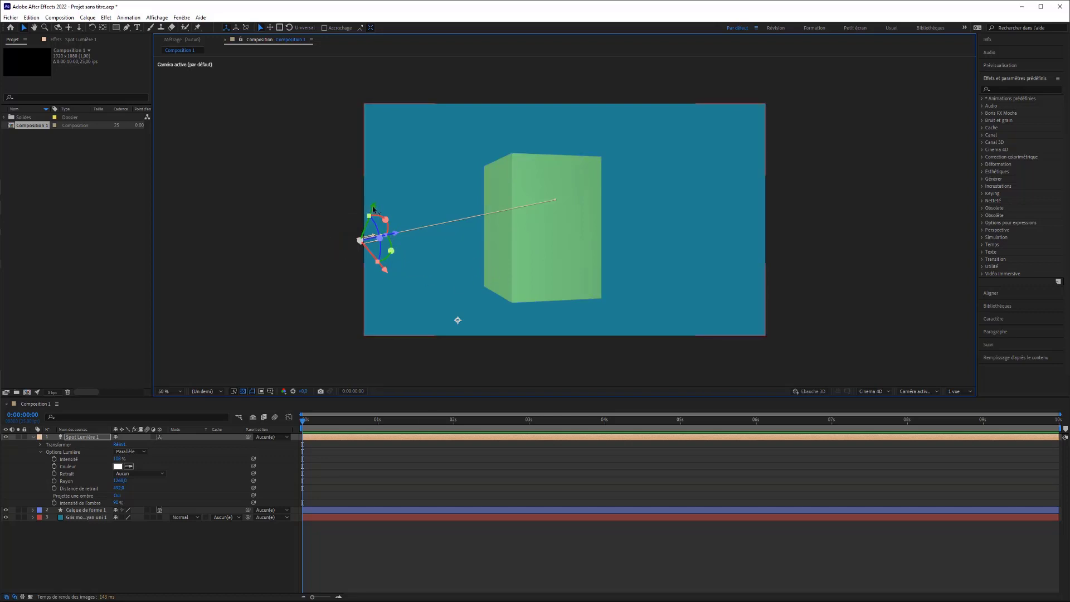
left_click_drag(373, 209, 477, 244)
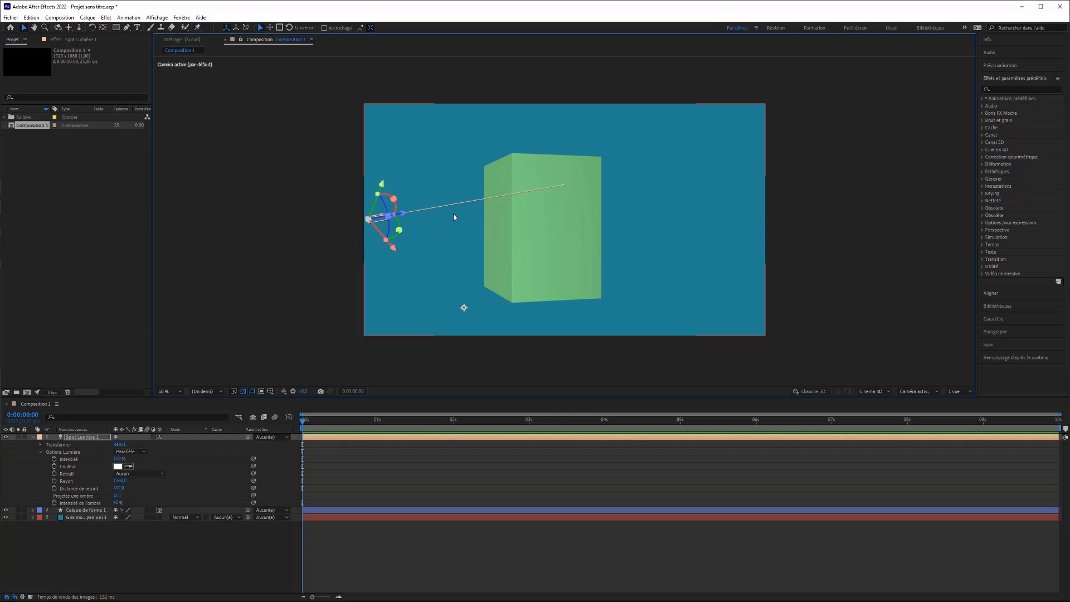
mouse_move(399, 214)
left_mouse_down()
mouse_move(430, 234)
mouse_move(583, 209)
mouse_move(436, 232)
mouse_move(374, 222)
mouse_move(403, 215)
left_mouse_up()
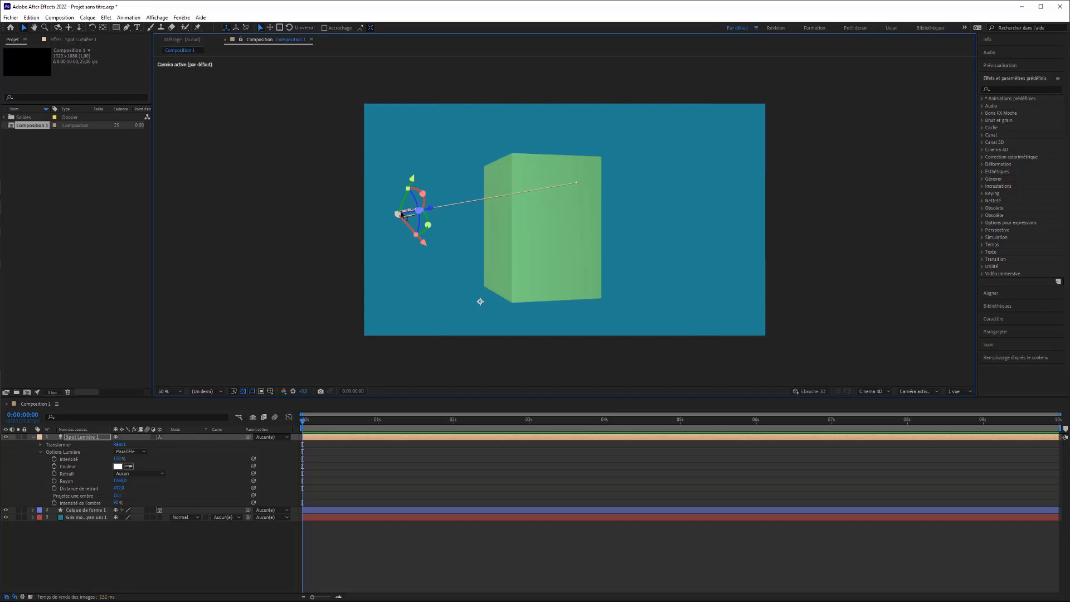
mouse_move(481, 302)
left_mouse_down()
mouse_move(437, 268)
mouse_move(540, 243)
mouse_move(495, 288)
left_mouse_up()
left_click_drag(440, 167, 483, 230)
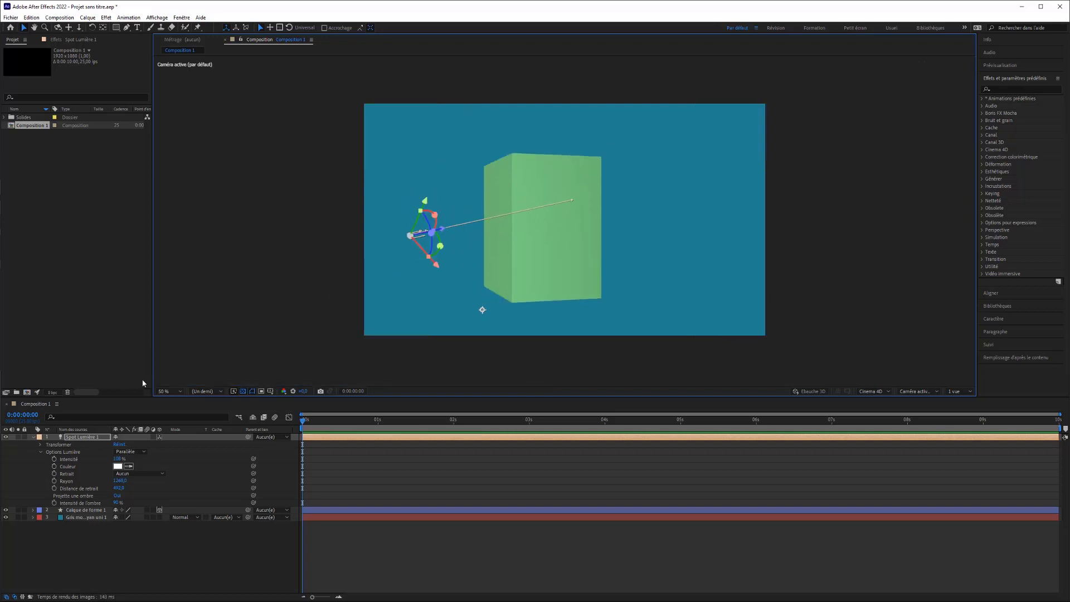
Change the light's type to Ponctuelle, lower its intensity below 100%, and move it right of the box and back to its left
left_click(143, 450)
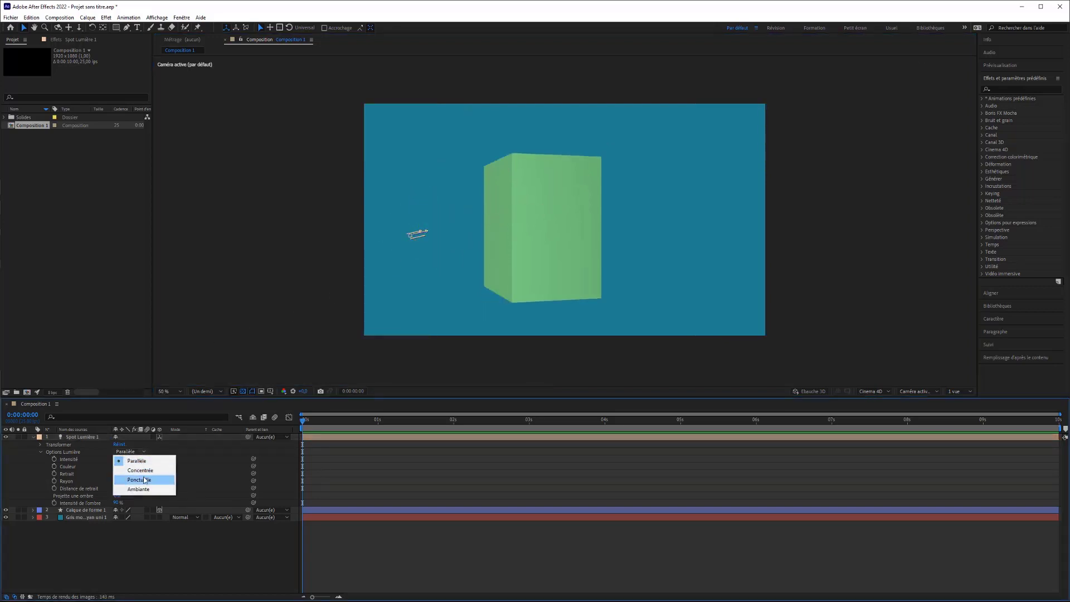
left_click(137, 480)
left_click_drag(410, 236, 684, 200)
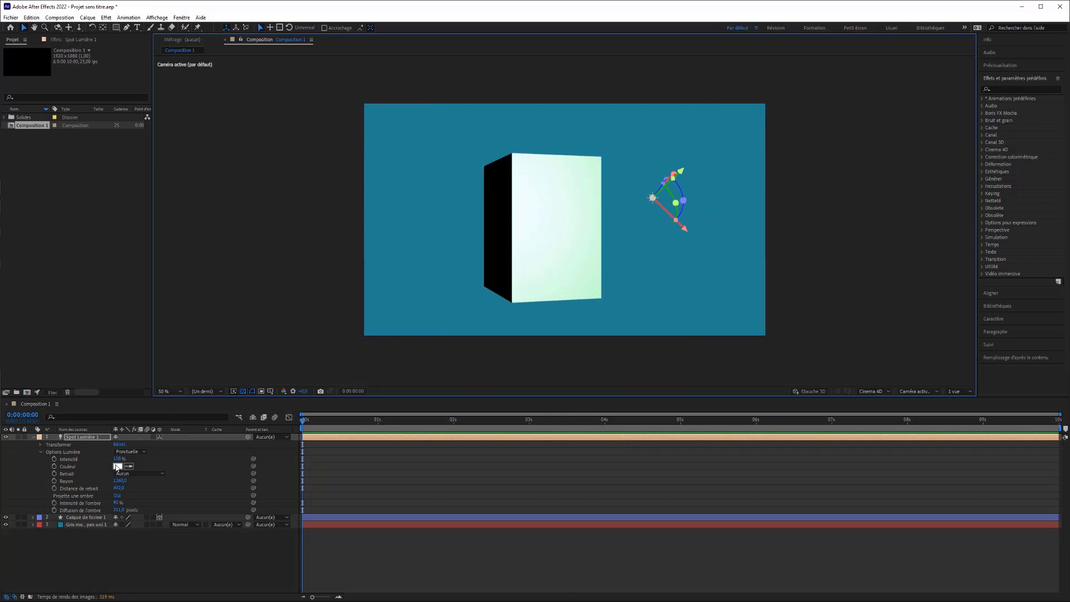
left_click_drag(119, 460, 107, 458)
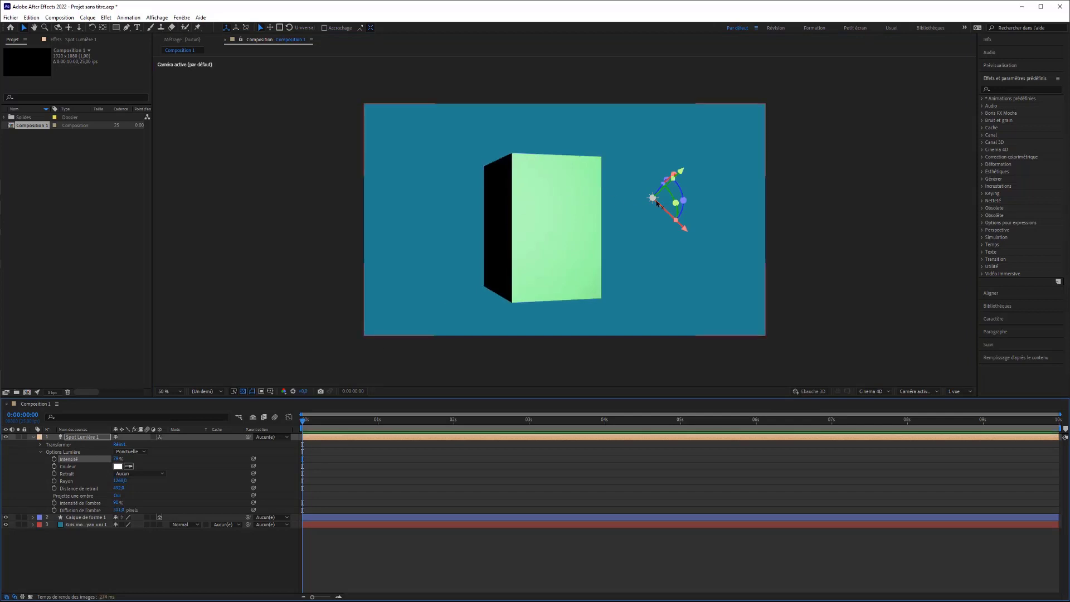
left_click_drag(652, 198, 460, 232)
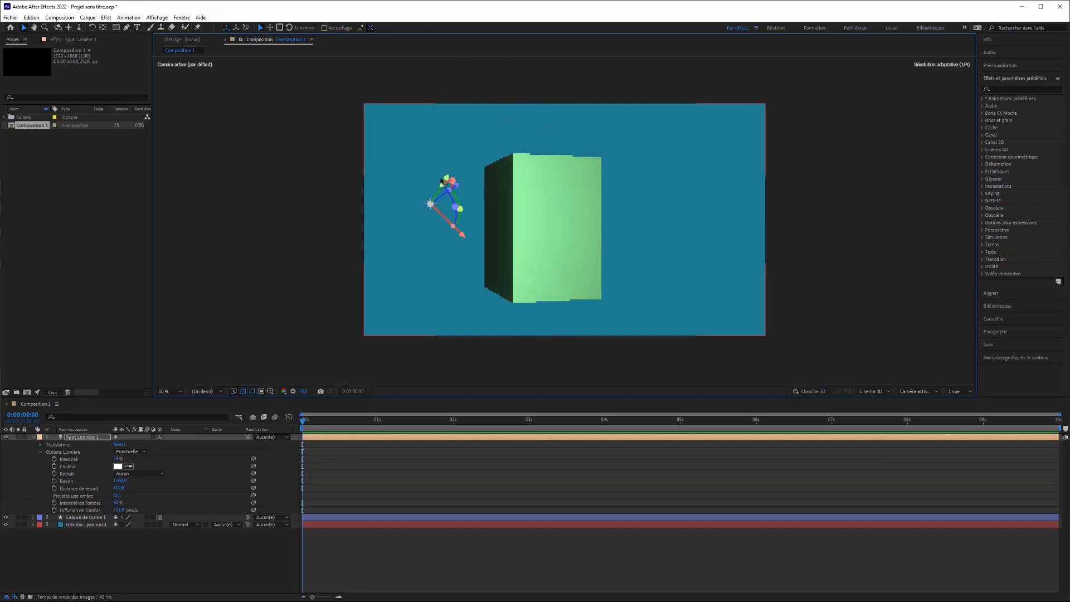
left_click_drag(446, 178, 421, 202)
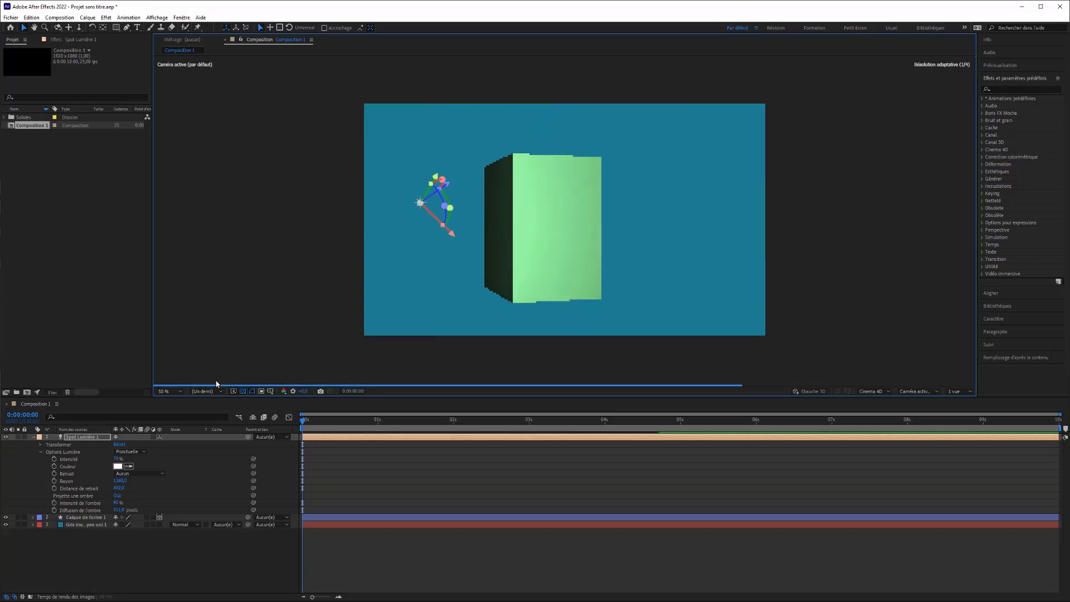
Try the Ambiante light type with its intensity raised above 200%, and set the type back to Concentrée
left_click(134, 474)
left_click(130, 452)
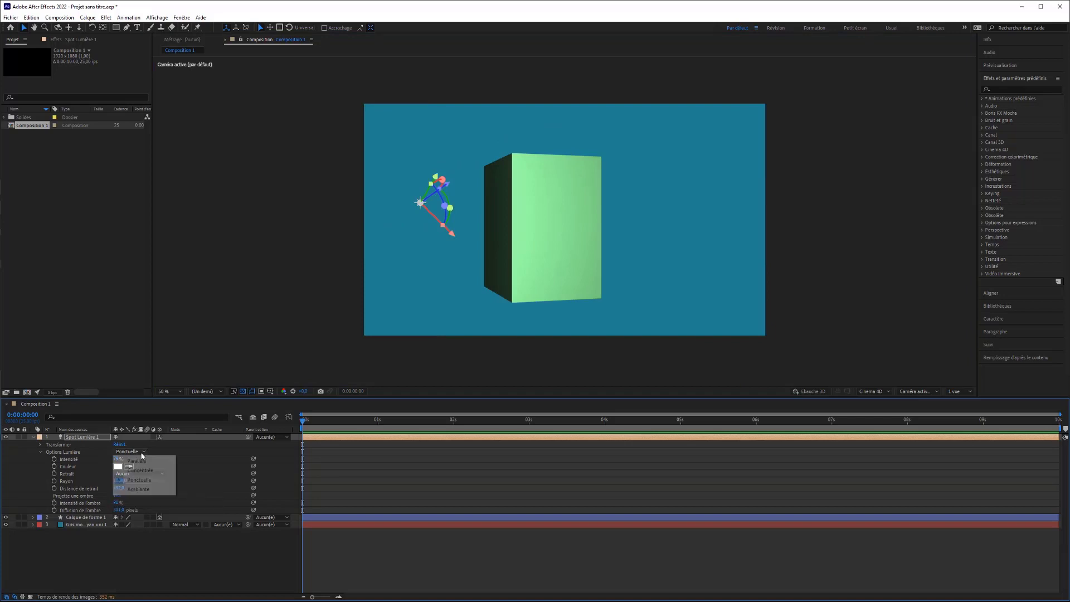
left_click(143, 490)
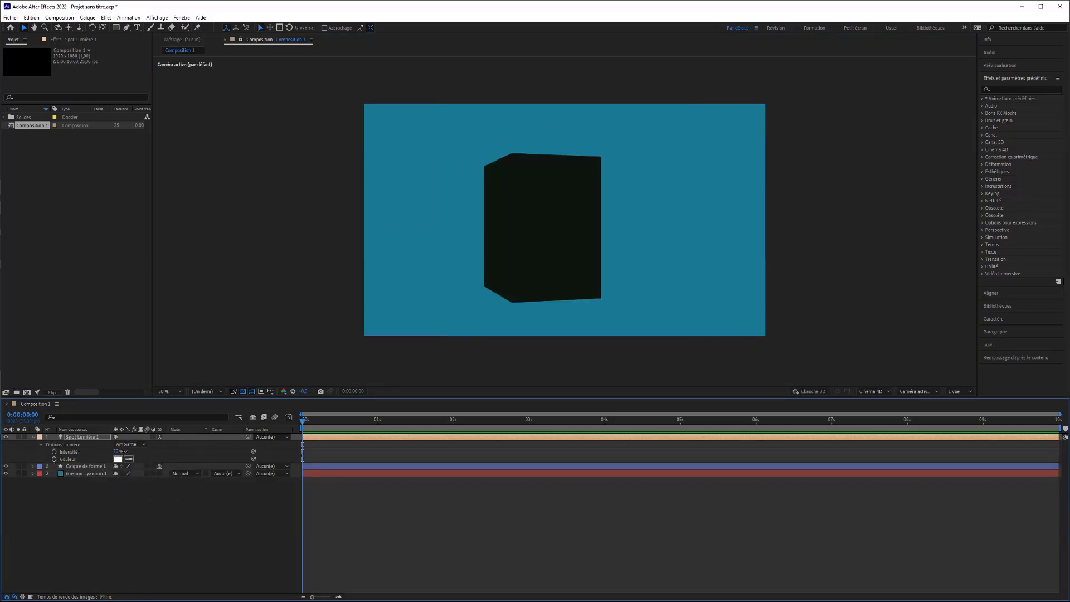
left_click_drag(119, 452, 192, 448)
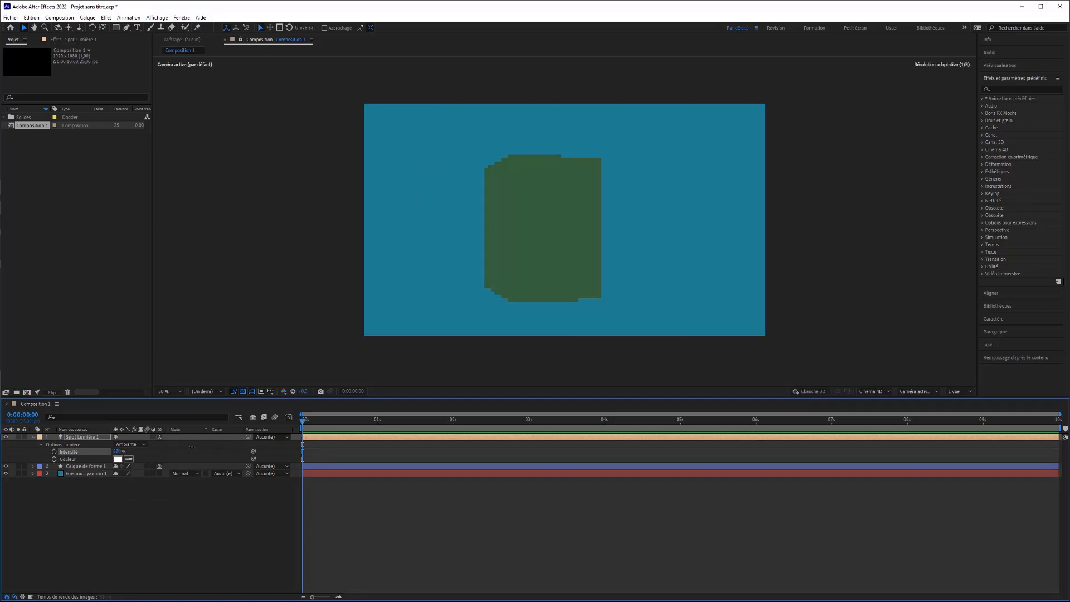
left_click(136, 444)
left_click(140, 463)
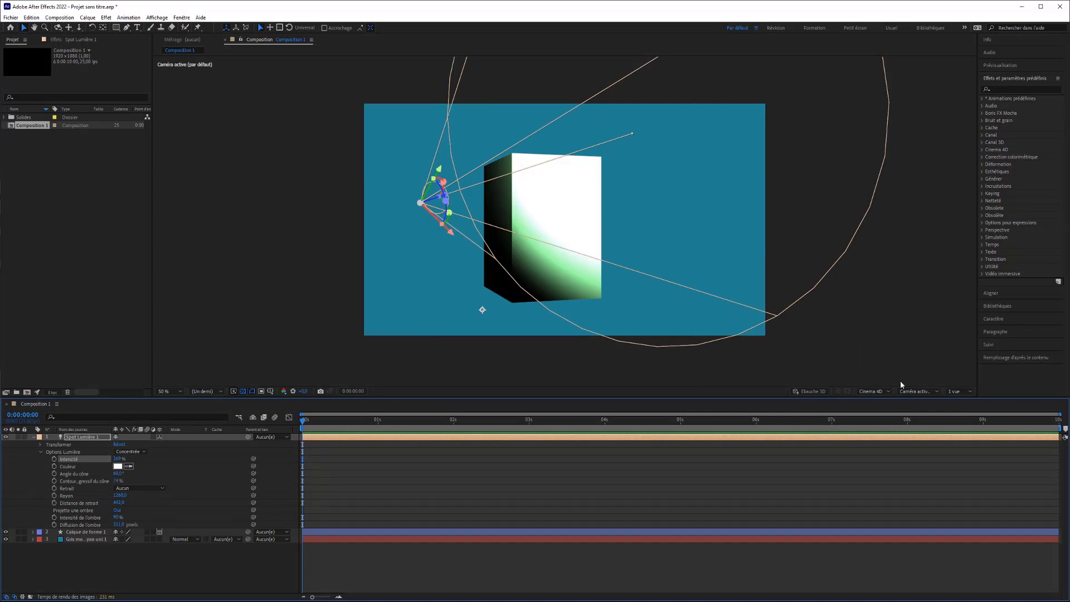
View the scene from Vue personnalisée 2 and move the spot light from below the box to its right side
left_click(915, 391)
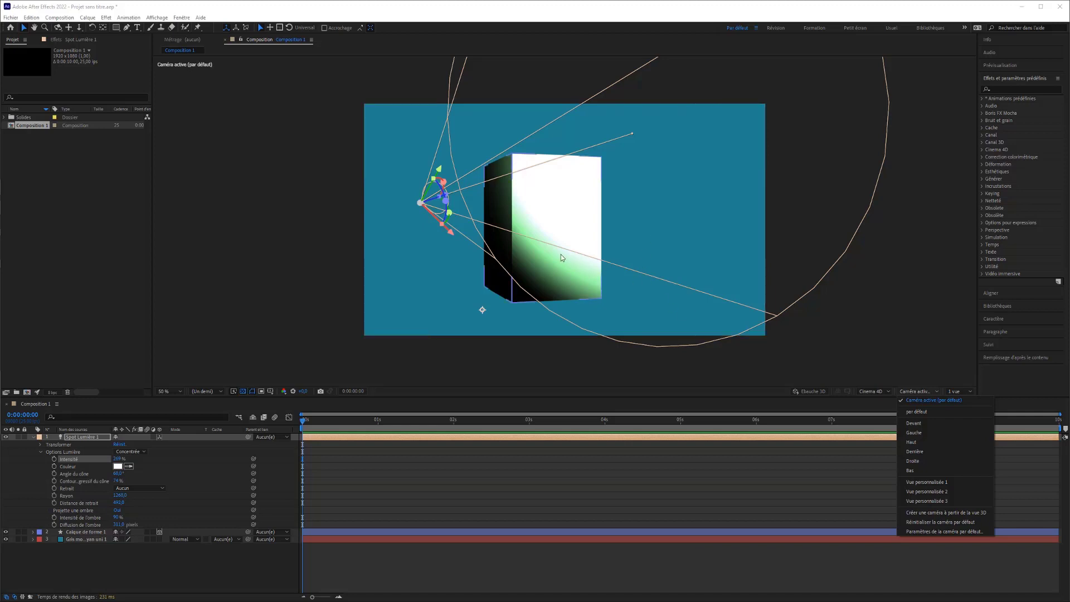
left_click(938, 492)
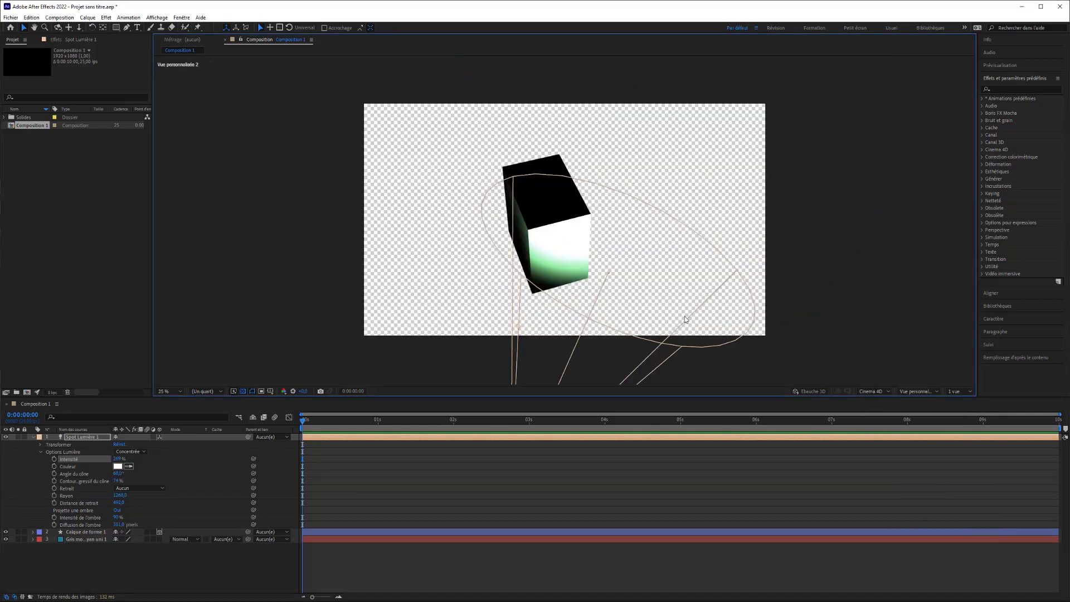
scroll(661, 303, "down", 4)
scroll(641, 301, "up", 2)
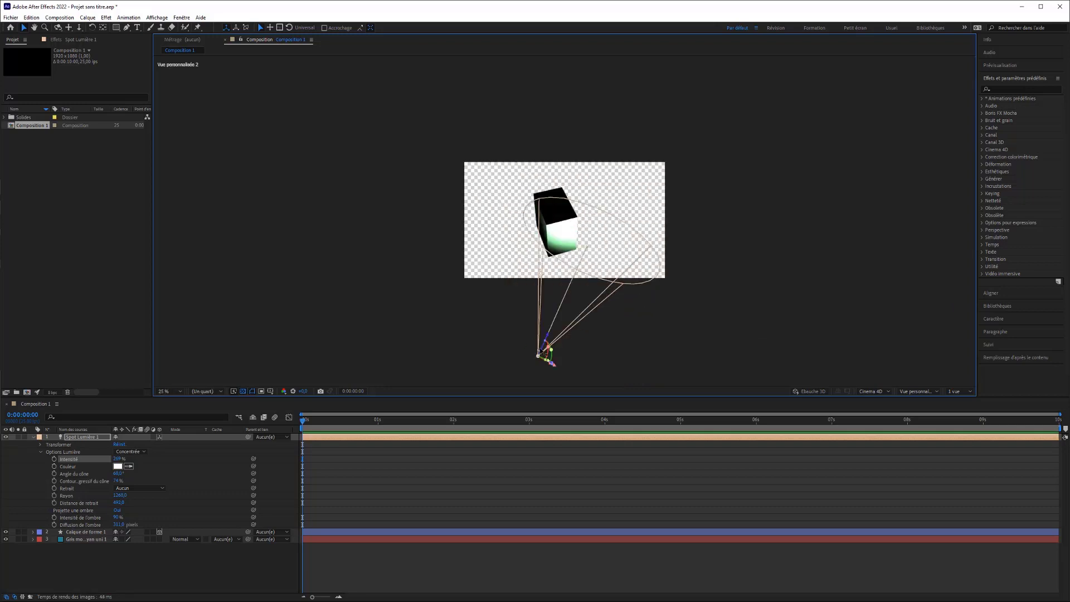
left_click_drag(541, 356, 494, 355)
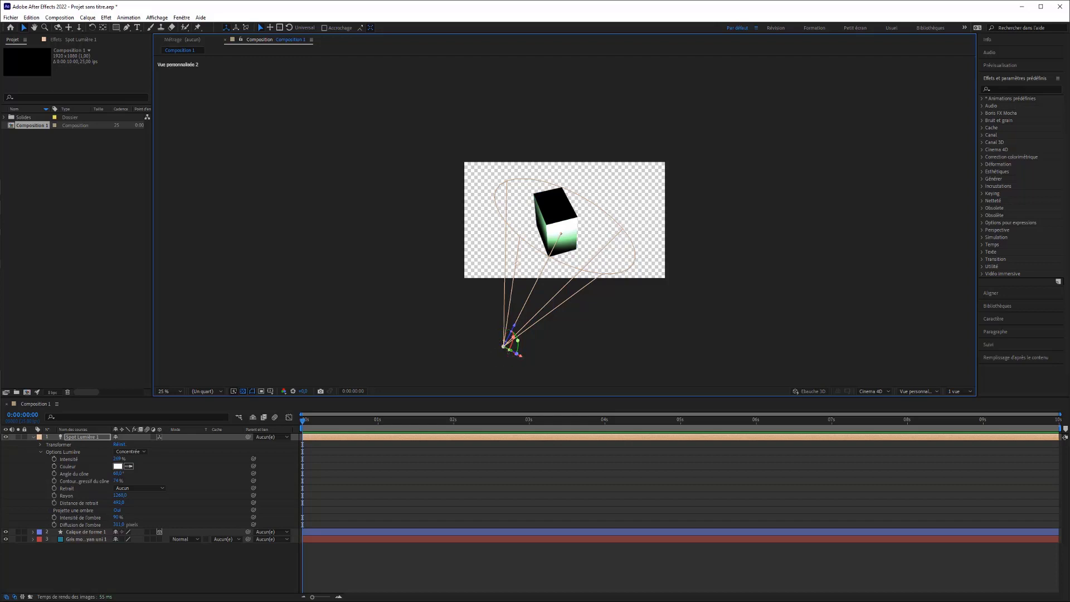
left_click_drag(502, 344, 647, 210)
scroll(614, 231, "up", 6)
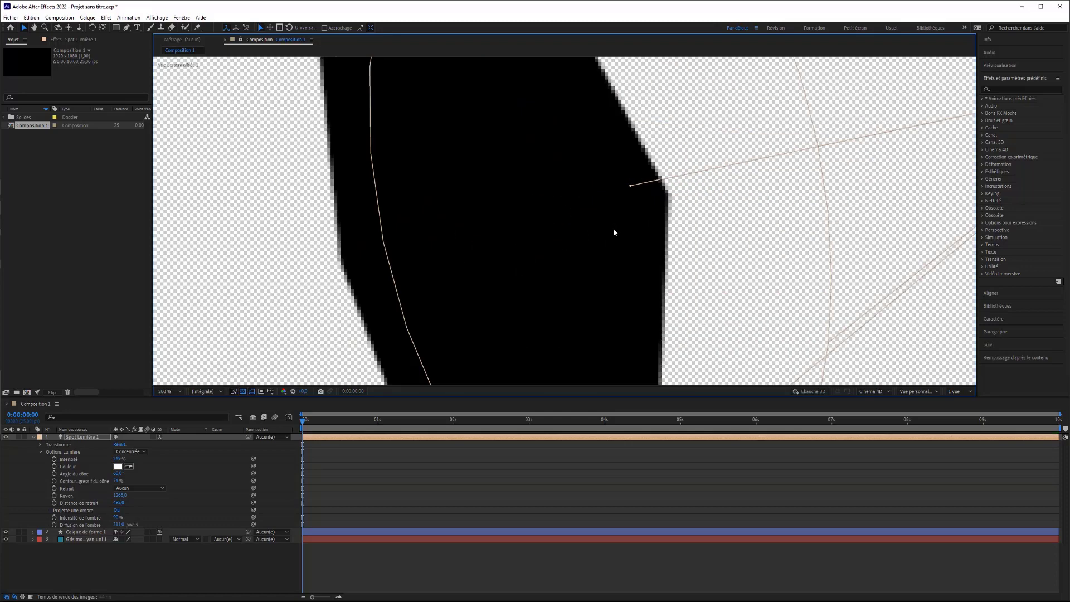
scroll(614, 232, "down", 4)
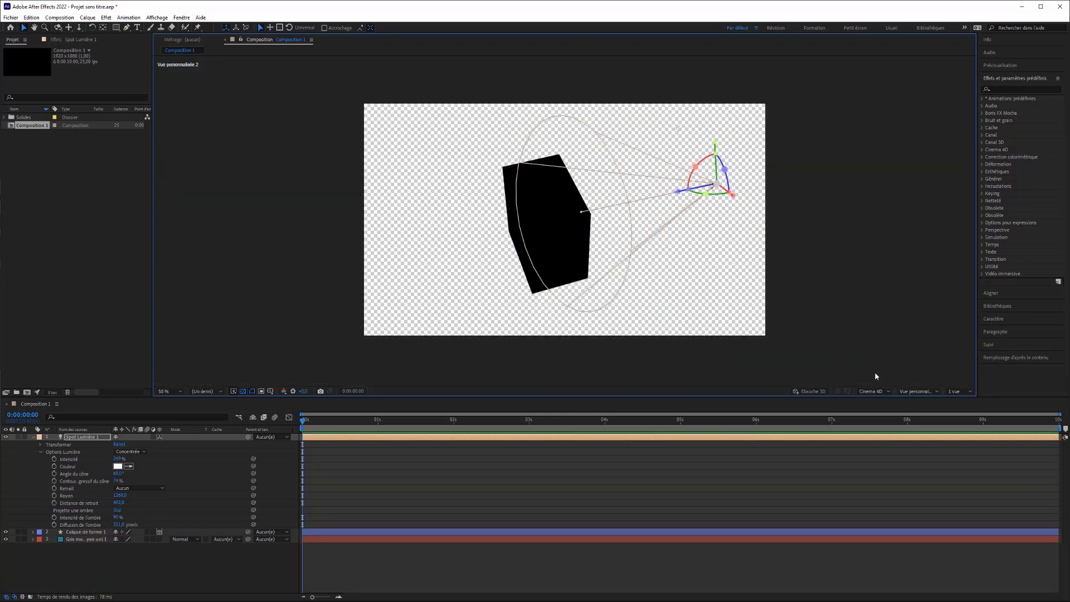
Rotate the spot light in the Devant view to aim it sideways at the box, and return to Caméra active (par défaut)
left_click(917, 391)
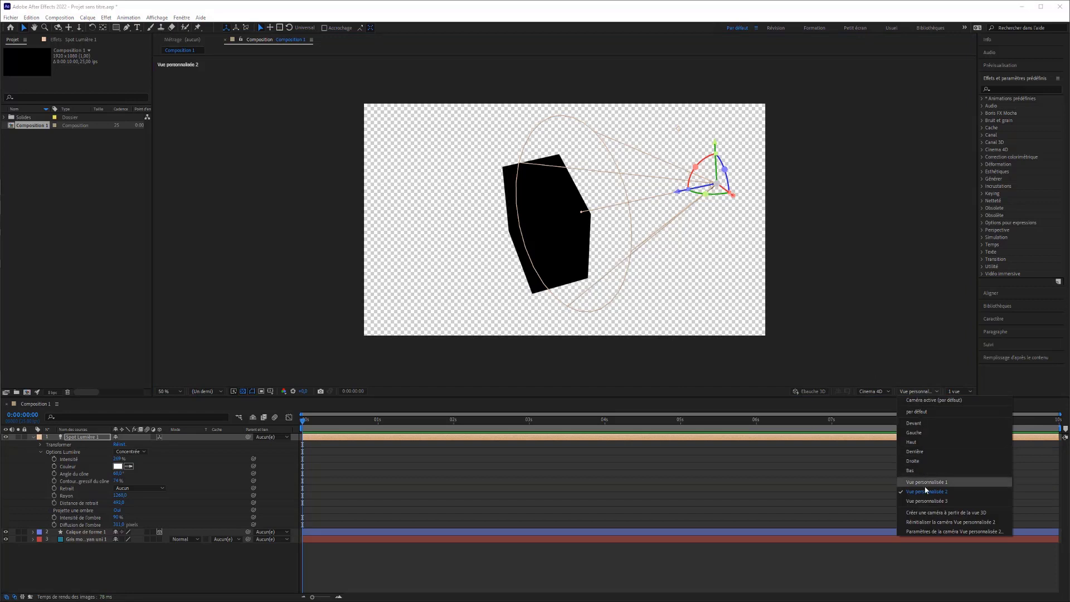
left_click(916, 443)
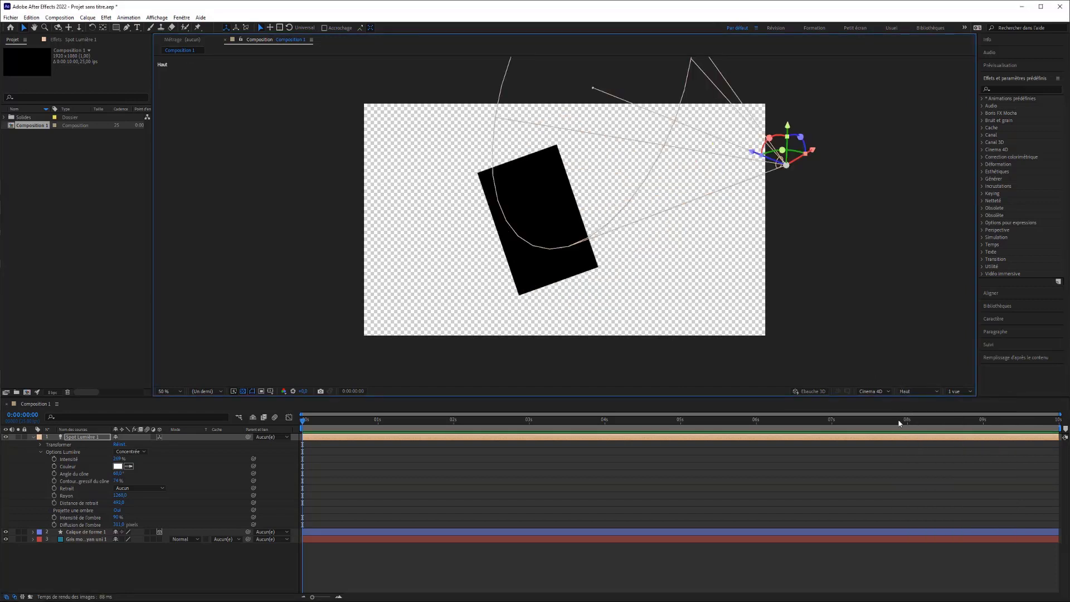
left_click(911, 394)
left_click(914, 425)
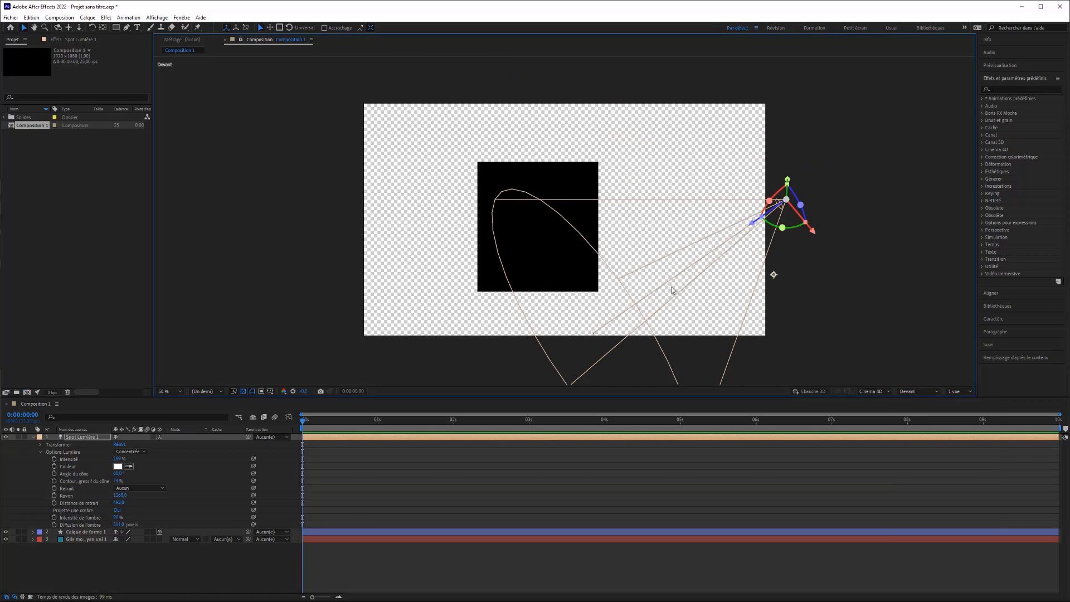
mouse_move(783, 228)
left_mouse_down()
mouse_move(760, 216)
mouse_move(765, 223)
left_mouse_up()
left_click(919, 392)
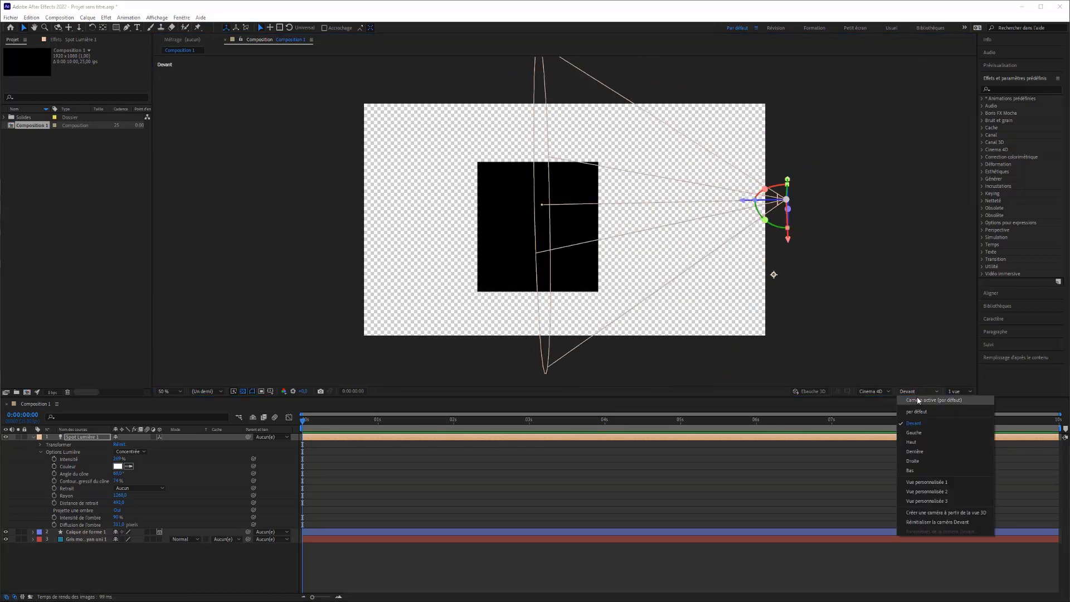
left_click(920, 416)
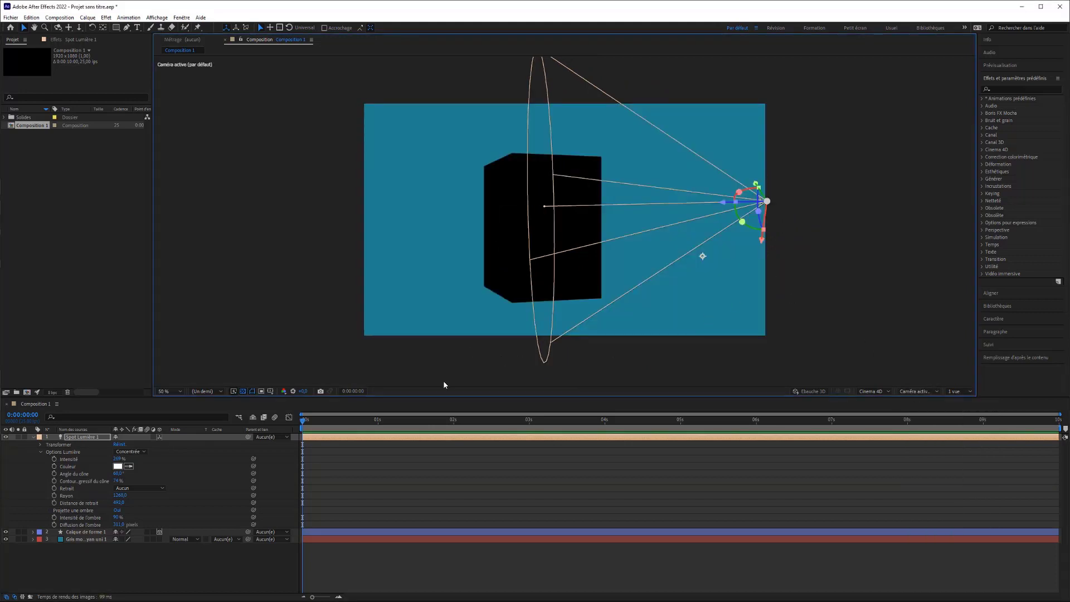
Delete the spot light layer from the composition
left_click(86, 438)
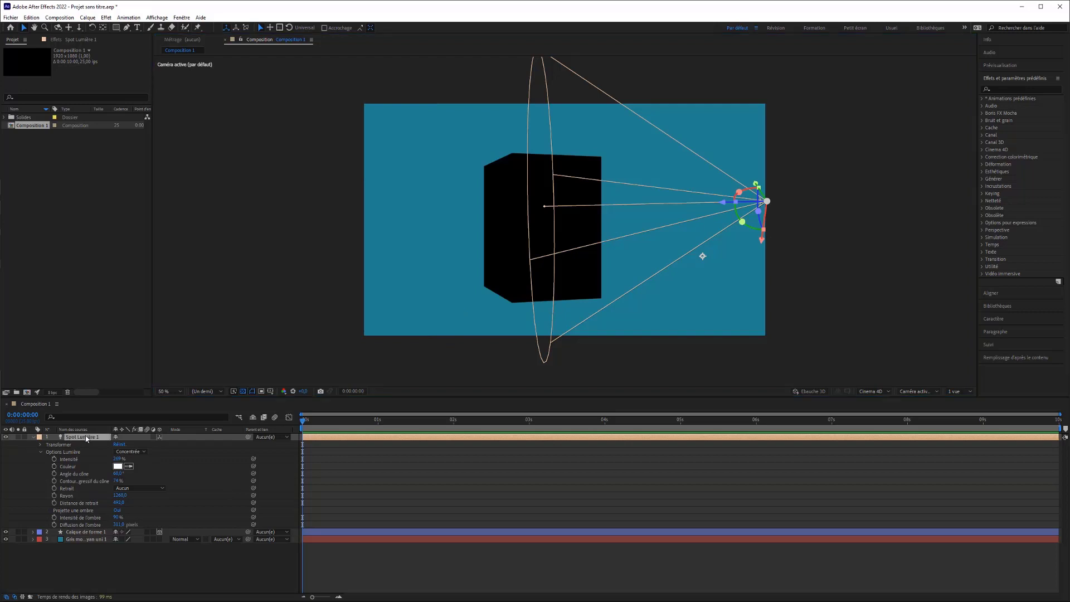
key("Delete")
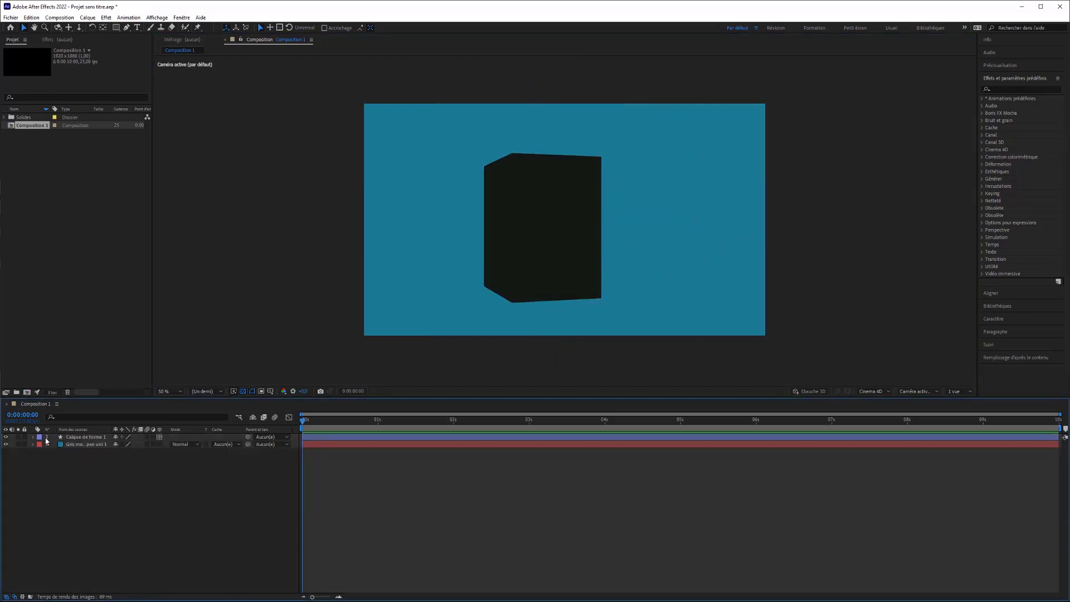
Expand the shape layer's properties and select Rectangle 1 in its contents
left_click(47, 439)
left_click(33, 437)
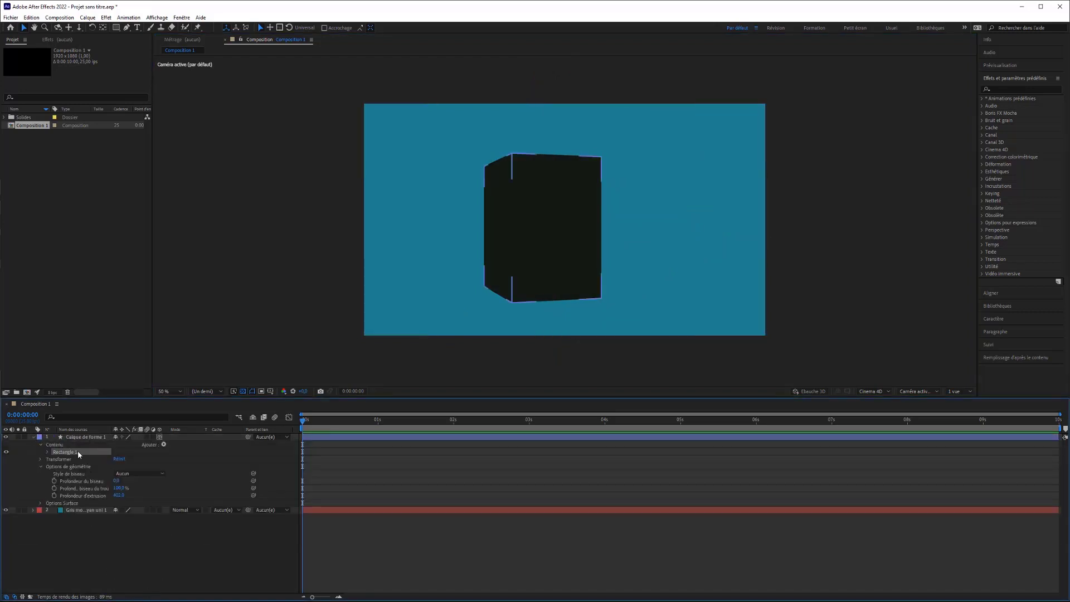
left_click(78, 452)
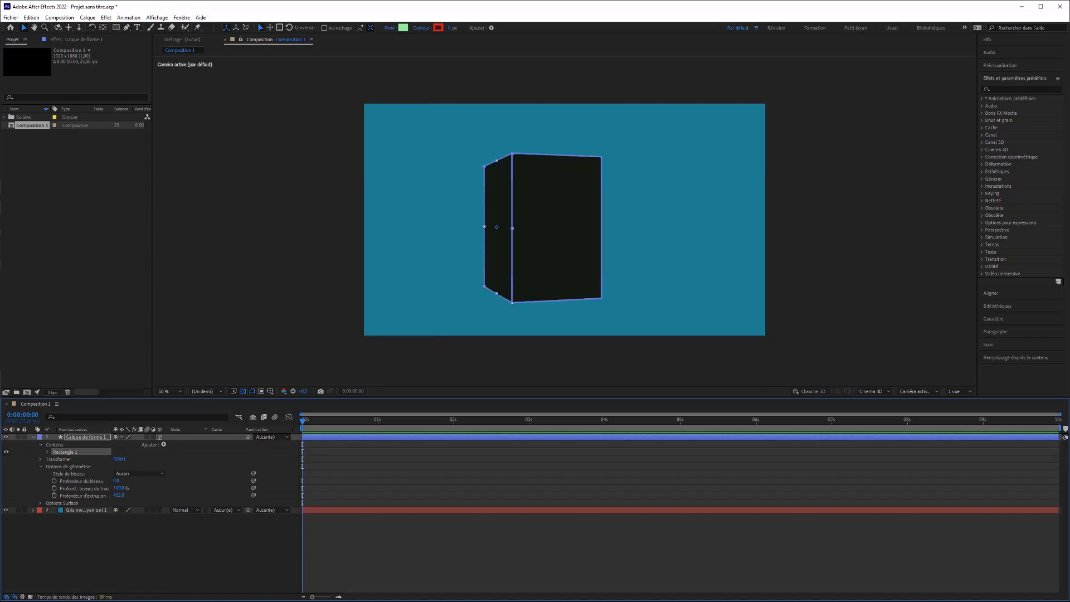